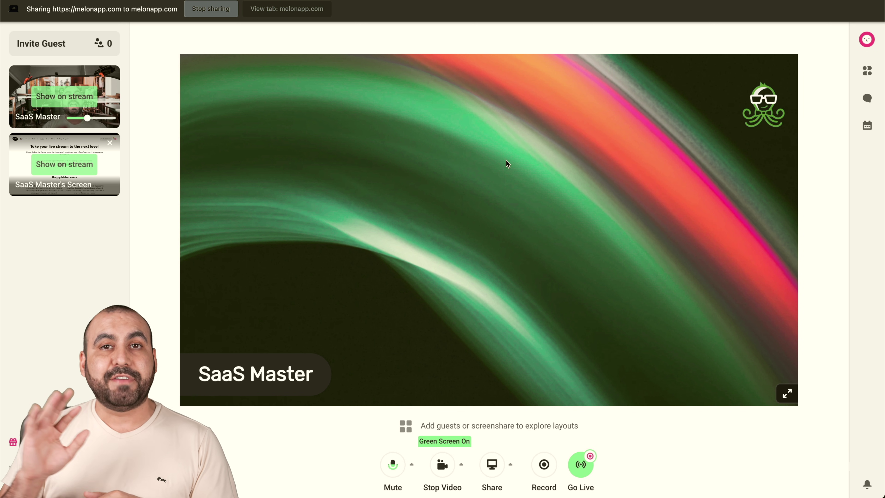
Step: Open the studio customization panel beside the SaaS Master stream preview
{"action": "left_click", "coordinate": [867, 72]}
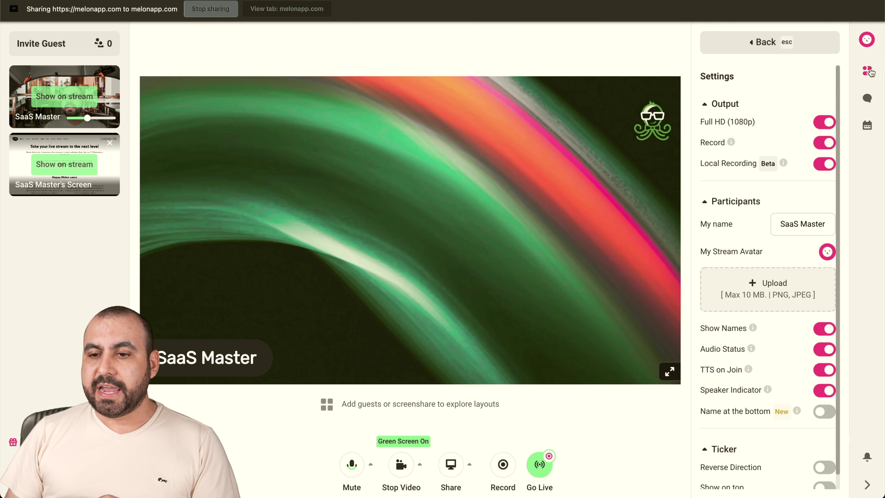
Step: Preview the dark maroon theme, trying Default and Casual before settling on the Boxy banner style
{"action": "left_click", "coordinate": [760, 35]}
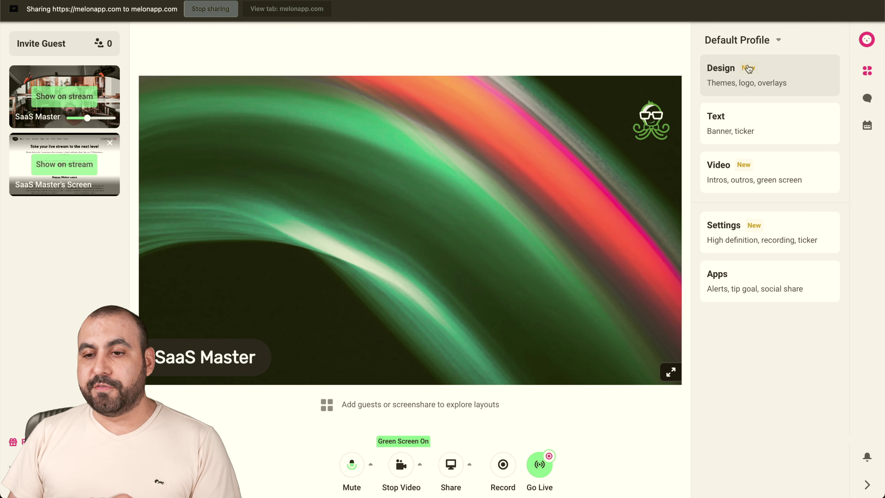
{"action": "left_click", "coordinate": [752, 79]}
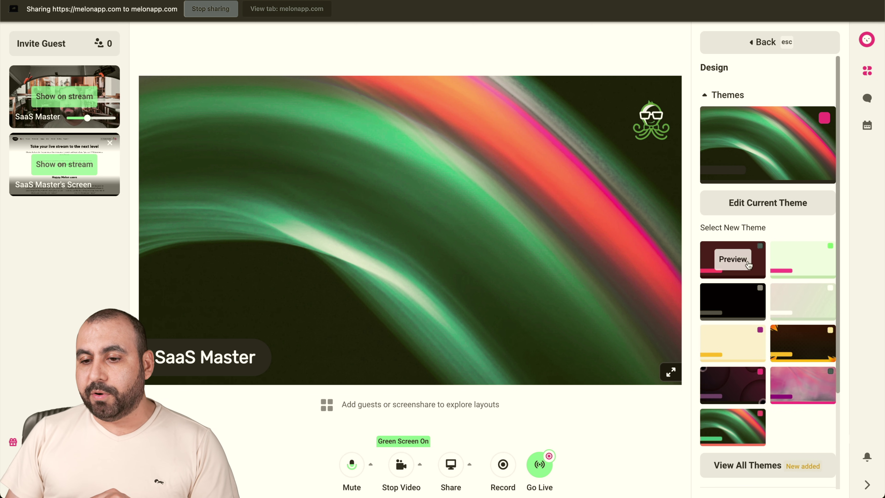
{"action": "left_click", "coordinate": [747, 262]}
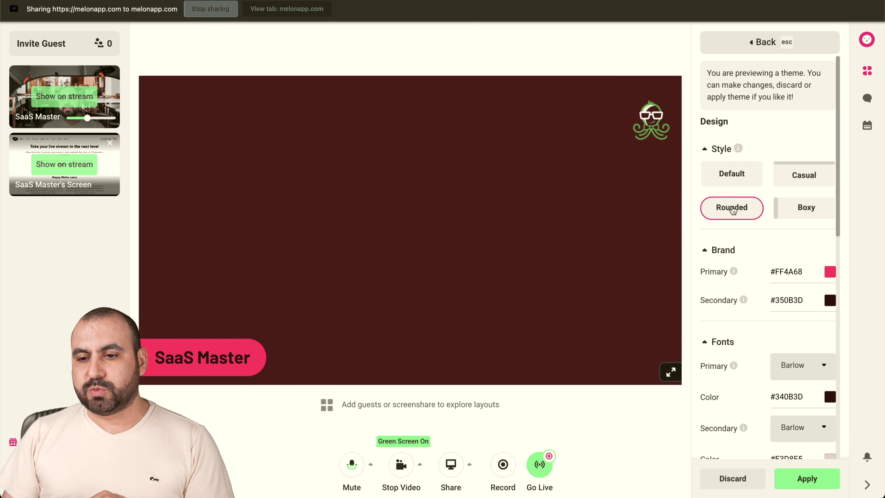
{"action": "left_click", "coordinate": [733, 177]}
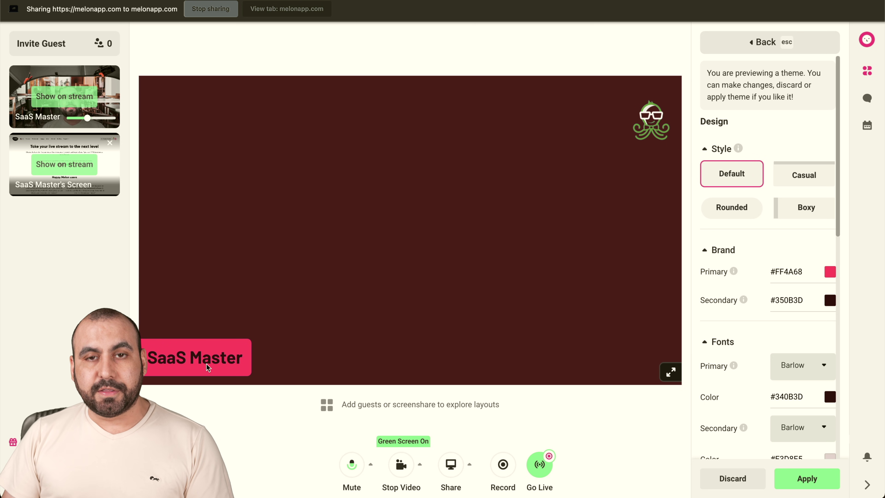
{"action": "left_click", "coordinate": [793, 184]}
{"action": "left_click", "coordinate": [801, 209]}
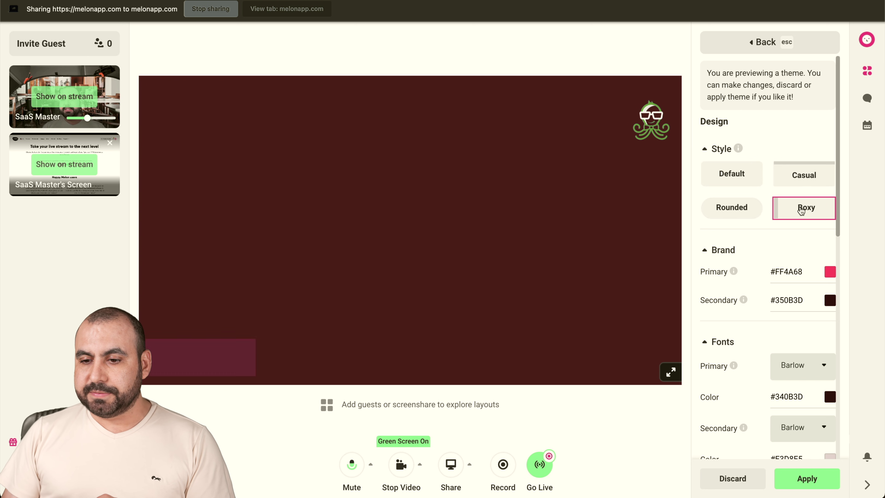
Step: Try the marble, swirl and water droplet backgrounds, then set the retro sunset background
{"action": "scroll", "coordinate": [791, 284], "scroll_direction": "down", "scroll_amount": 10}
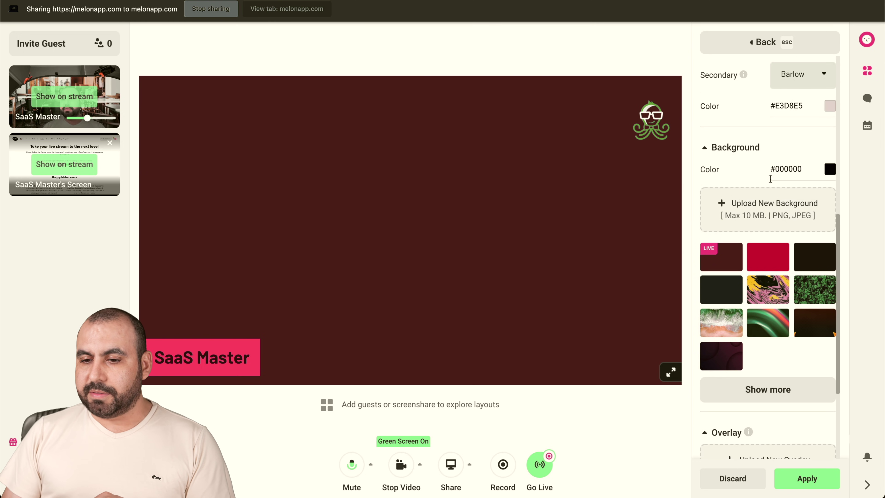
{"action": "scroll", "coordinate": [791, 287], "scroll_direction": "down", "scroll_amount": 3}
{"action": "left_click", "coordinate": [770, 210]}
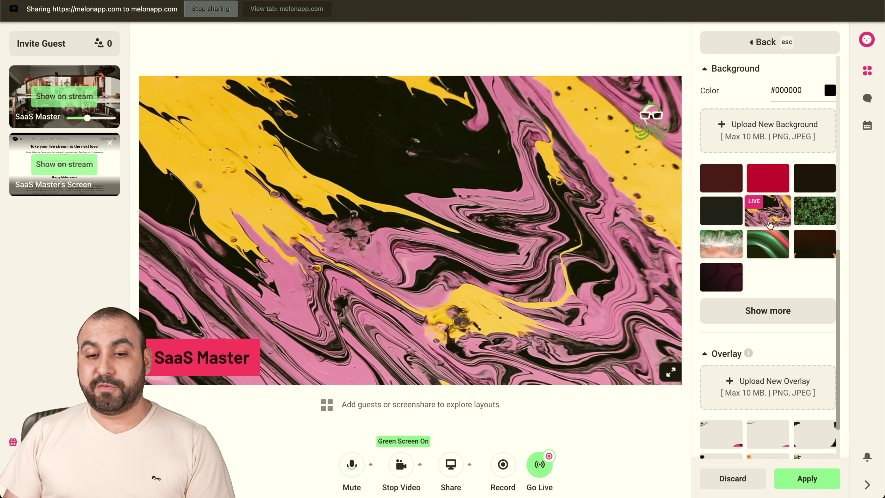
{"action": "left_click", "coordinate": [769, 241]}
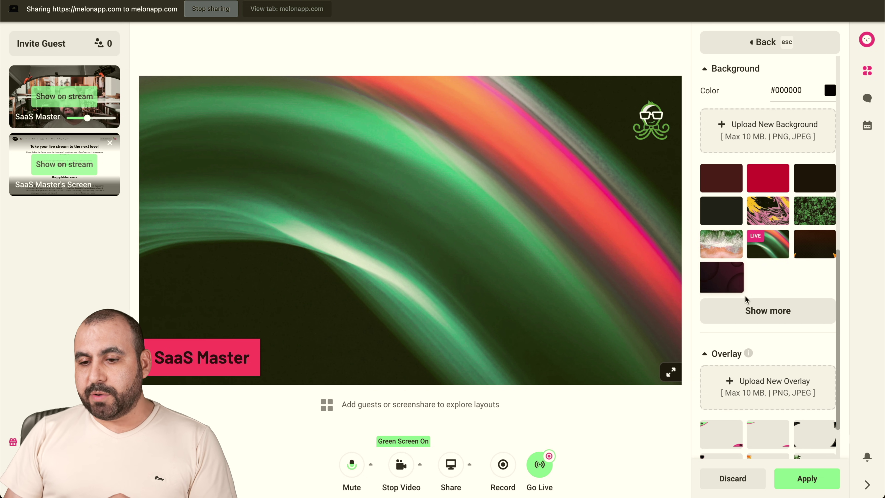
{"action": "left_click", "coordinate": [765, 311]}
{"action": "scroll", "coordinate": [764, 331], "scroll_direction": "down", "scroll_amount": 5}
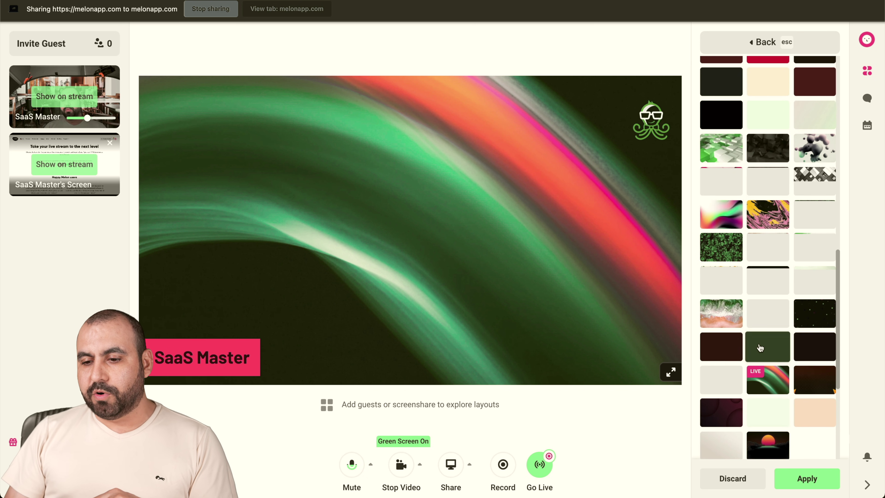
{"action": "left_click", "coordinate": [768, 252]}
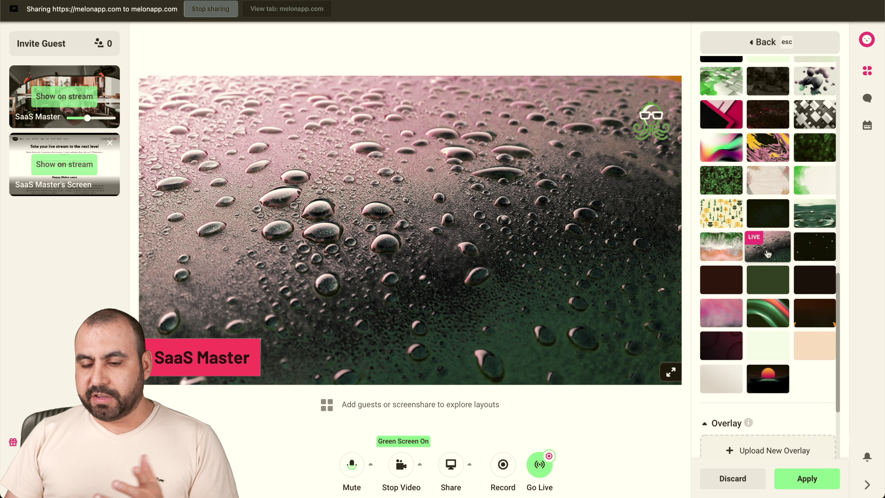
{"action": "scroll", "coordinate": [768, 254], "scroll_direction": "down", "scroll_amount": 3}
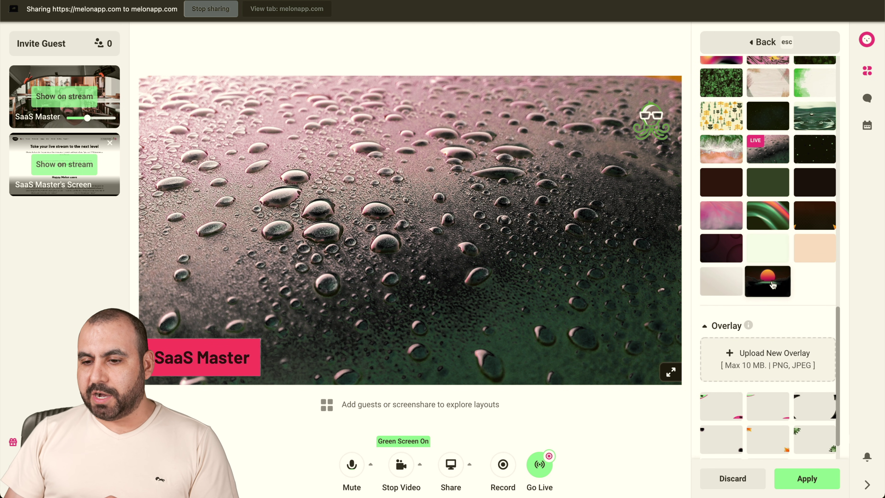
{"action": "left_click", "coordinate": [773, 284]}
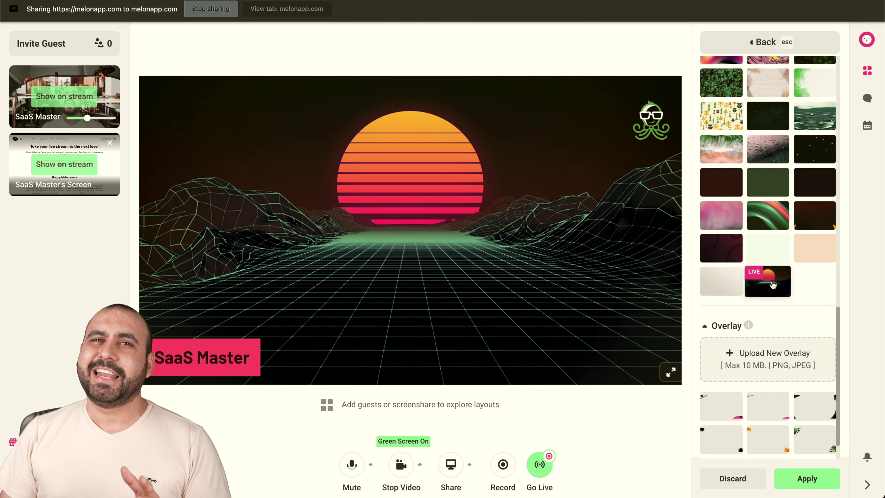
{"action": "scroll", "coordinate": [773, 284], "scroll_direction": "down", "scroll_amount": 1}
Step: Add the cloud overlay after trying several others, then apply and confirm the new theme
{"action": "left_click", "coordinate": [735, 370]}
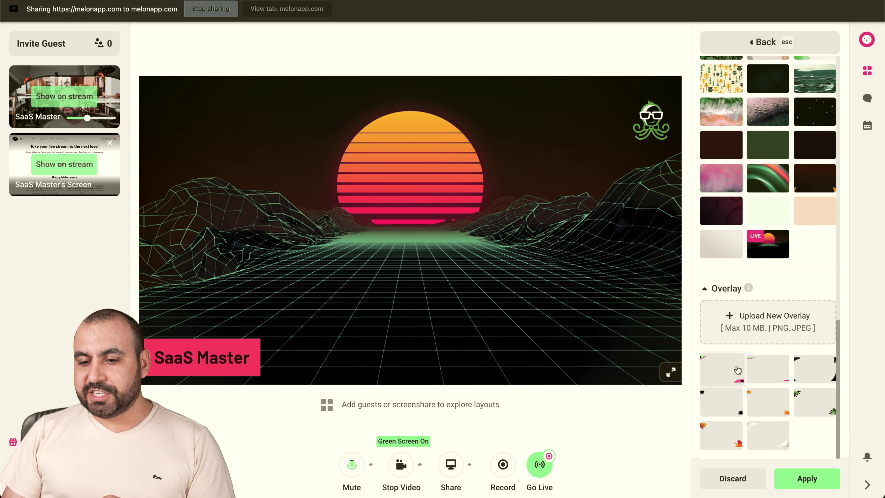
{"action": "left_click", "coordinate": [770, 372]}
{"action": "left_click", "coordinate": [825, 365]}
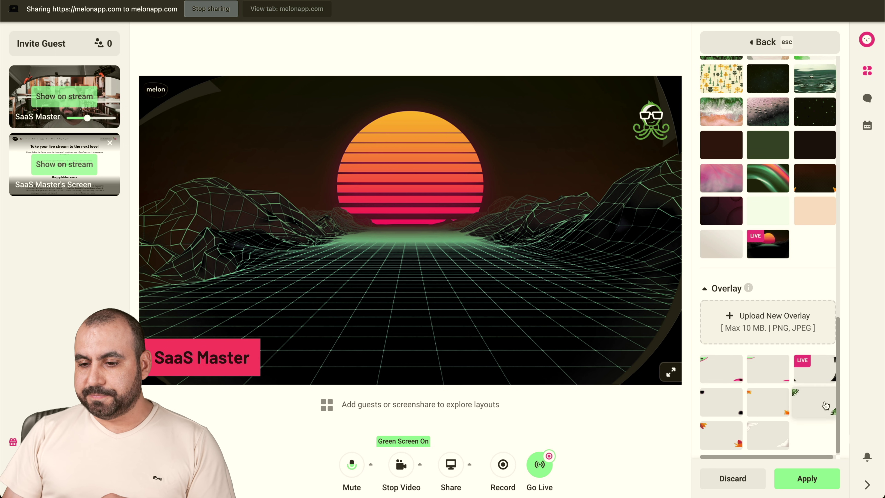
{"action": "left_click", "coordinate": [826, 404]}
{"action": "left_click", "coordinate": [781, 436]}
{"action": "scroll", "coordinate": [782, 384], "scroll_direction": "up", "scroll_amount": 10}
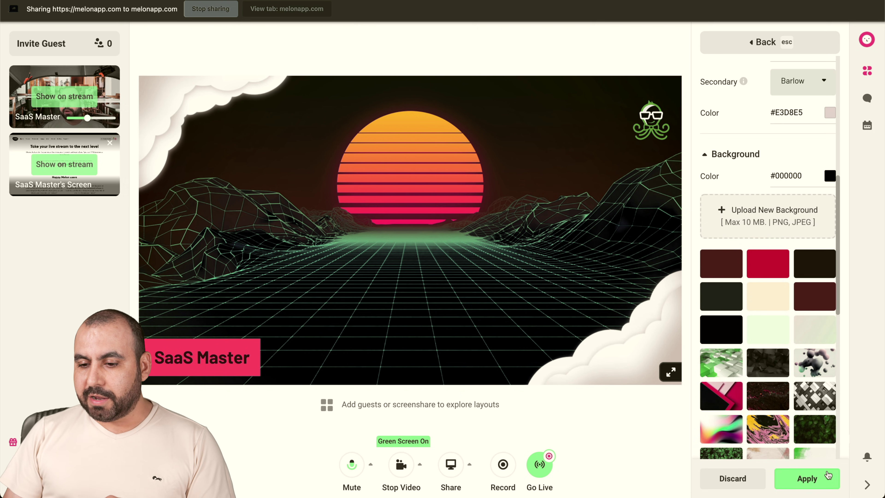
{"action": "left_click", "coordinate": [822, 475]}
{"action": "left_click", "coordinate": [528, 283]}
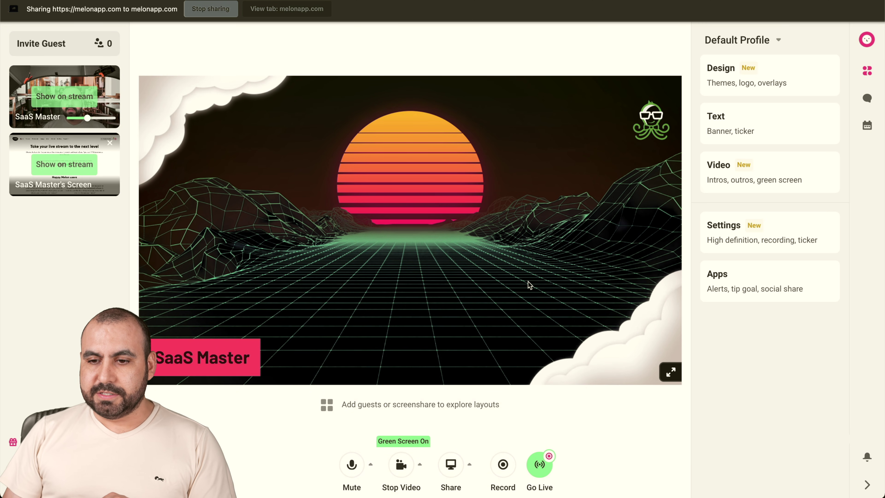
Step: Put the SaaS Master banner on stream after briefly showing the Melon Video banner
{"action": "left_click", "coordinate": [773, 122]}
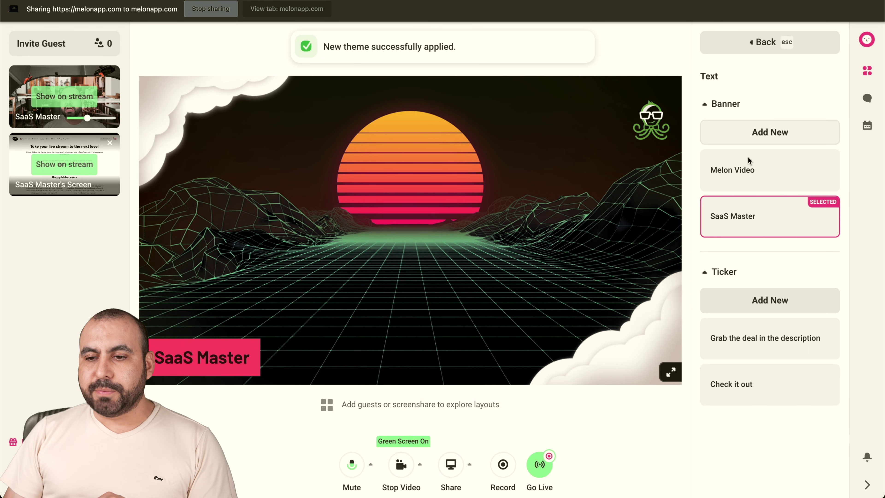
{"action": "mouse_move", "coordinate": [771, 217]}
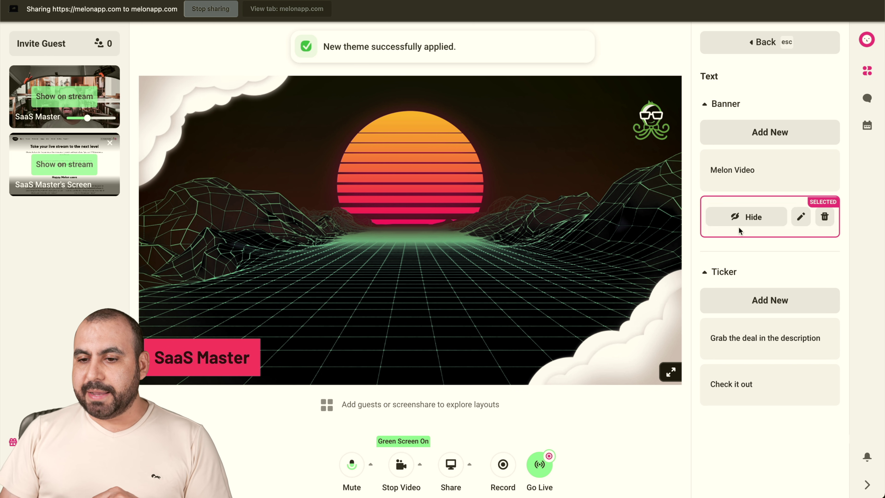
{"action": "mouse_move", "coordinate": [741, 164]}
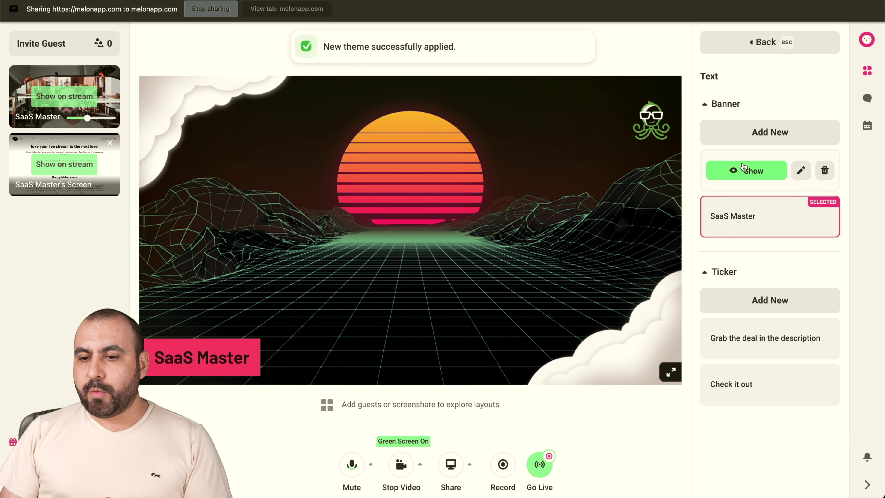
{"action": "left_click", "coordinate": [755, 173]}
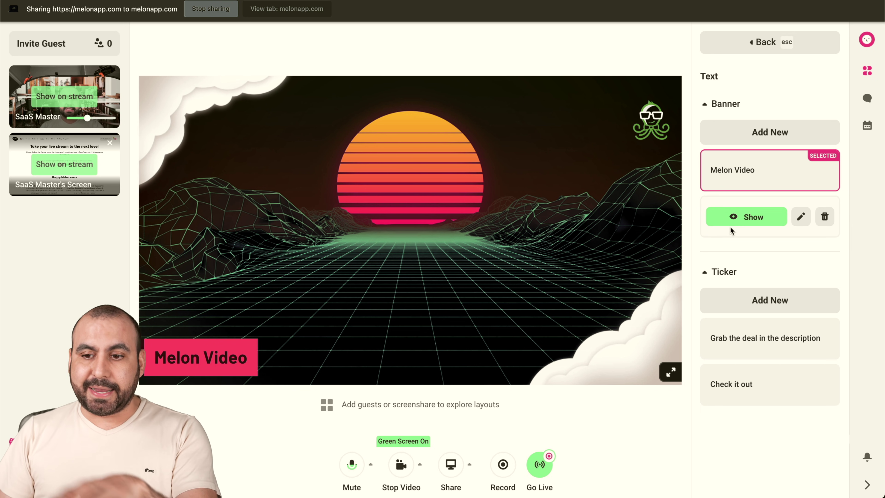
{"action": "left_click", "coordinate": [734, 218]}
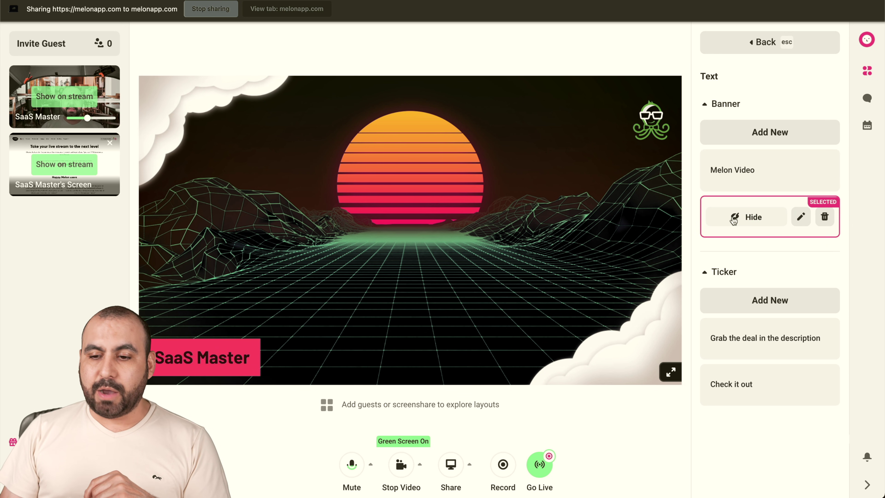
Step: Show the 'Check it out' ticker on stream instead of the 'Grab the deal' ticker
{"action": "mouse_move", "coordinate": [760, 350]}
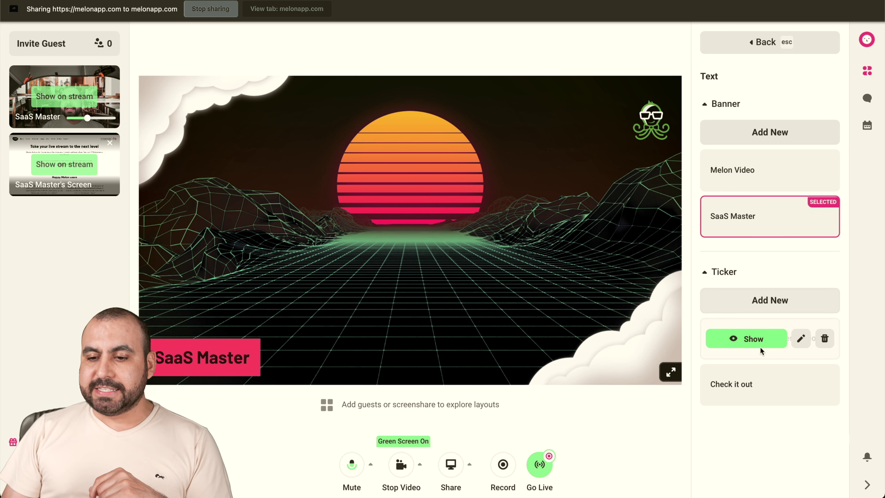
{"action": "mouse_move", "coordinate": [742, 385]}
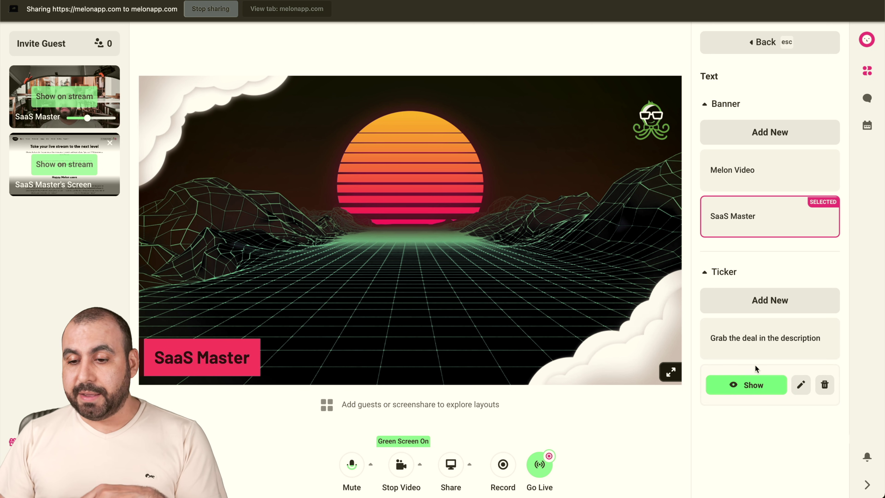
{"action": "left_click", "coordinate": [754, 347]}
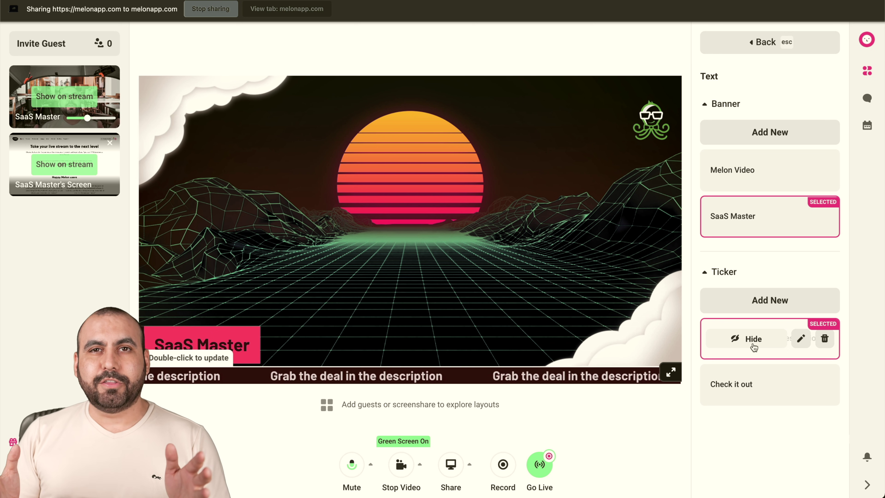
{"action": "left_click", "coordinate": [753, 347]}
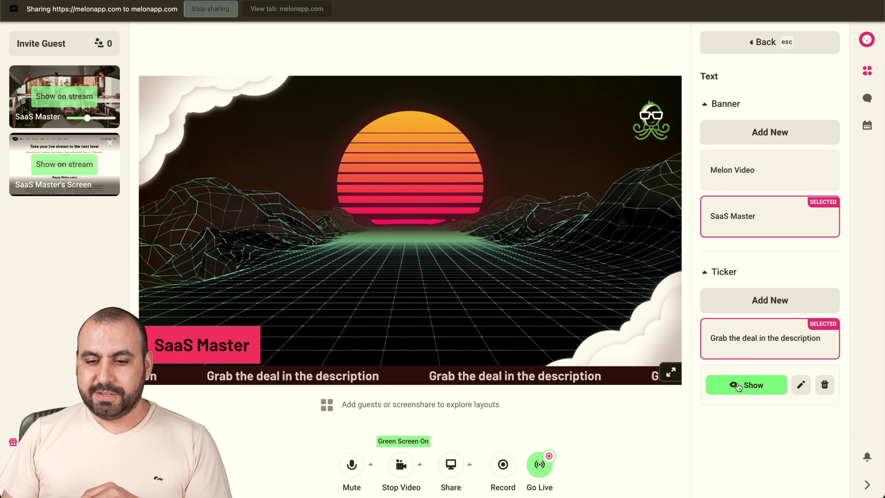
{"action": "left_click", "coordinate": [738, 385]}
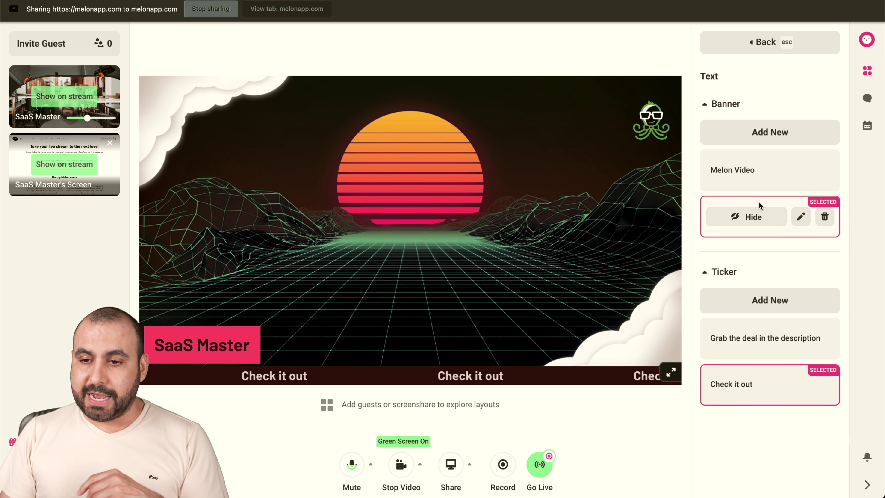
{"action": "left_click", "coordinate": [751, 47]}
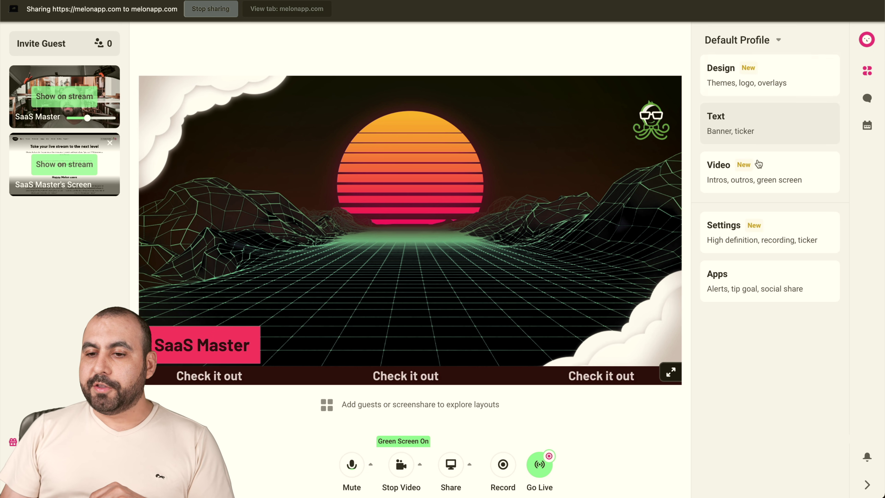
Step: Play the first countdown clip on stage, then stop it
{"action": "left_click", "coordinate": [750, 175]}
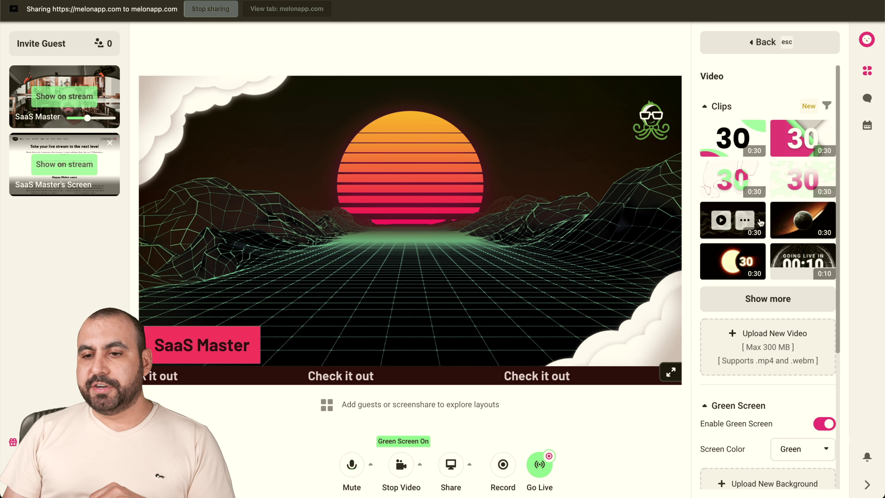
{"action": "left_click", "coordinate": [729, 138]}
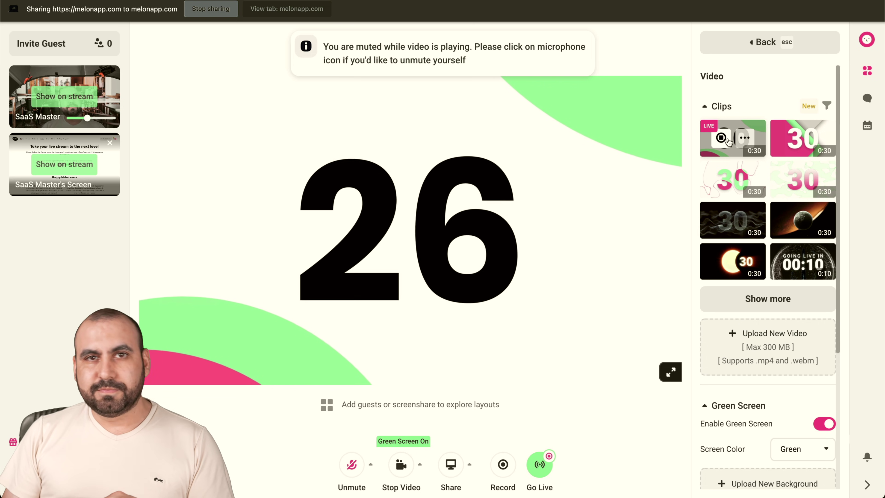
{"action": "left_click", "coordinate": [728, 138]}
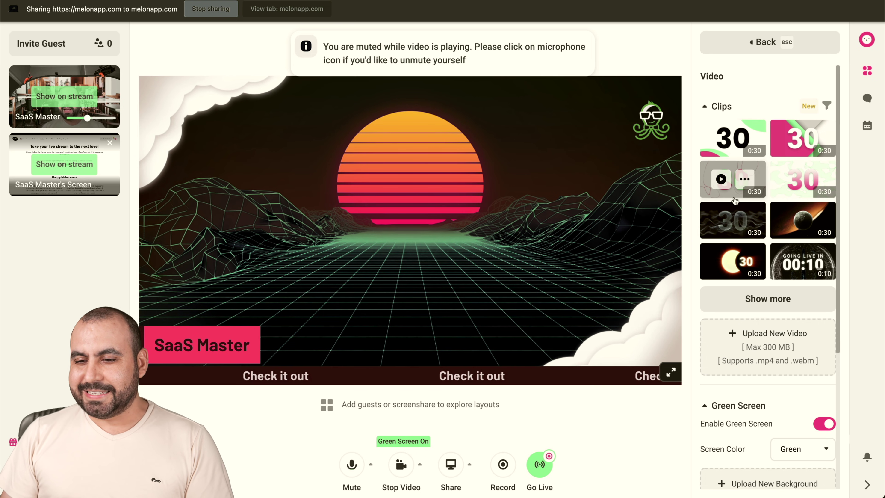
{"action": "scroll", "coordinate": [729, 195], "scroll_direction": "down", "scroll_amount": 5}
{"action": "scroll", "coordinate": [730, 213], "scroll_direction": "down", "scroll_amount": 1}
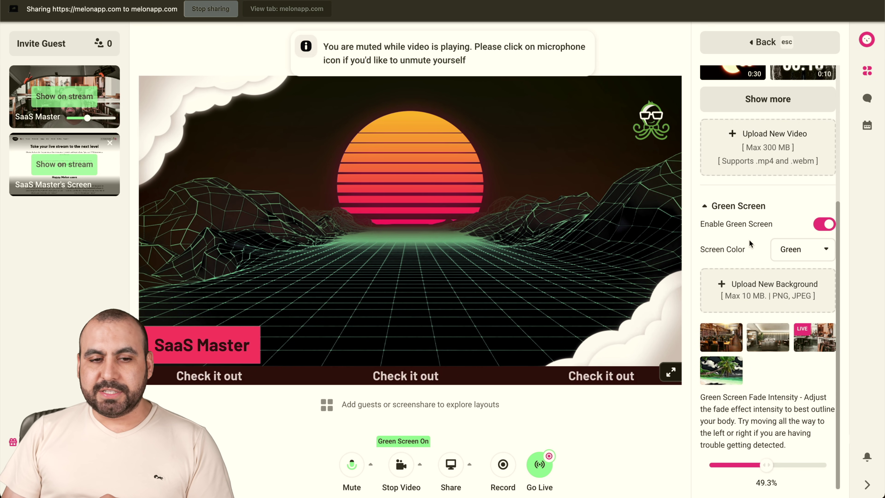
Step: Show the host camera with the office background, testing Blue then restoring Green screen colour
{"action": "left_click", "coordinate": [69, 100]}
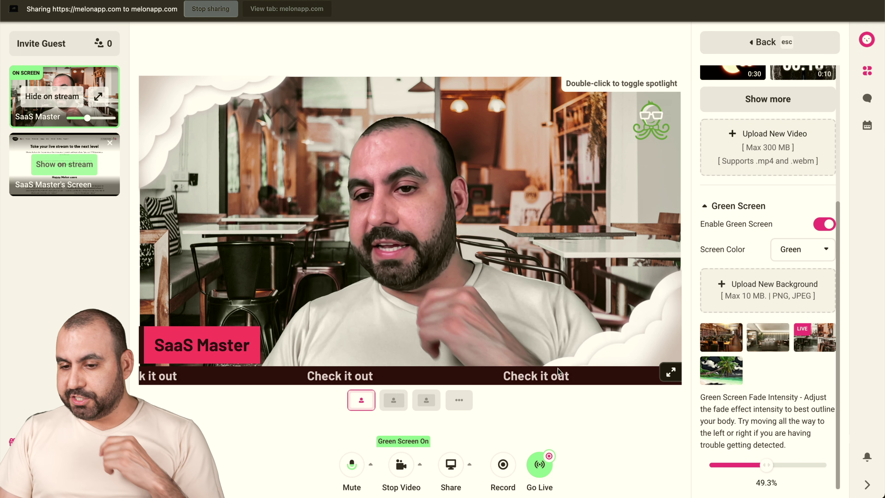
{"action": "left_click", "coordinate": [761, 335]}
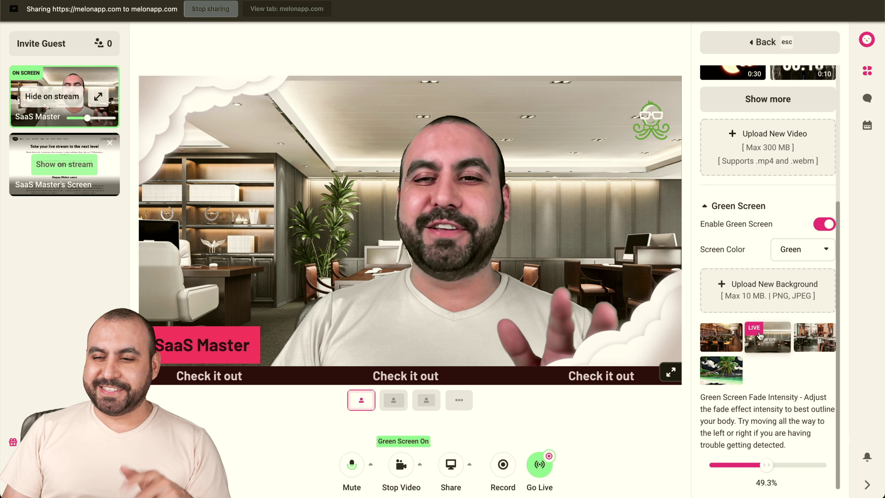
{"action": "left_click", "coordinate": [824, 227]}
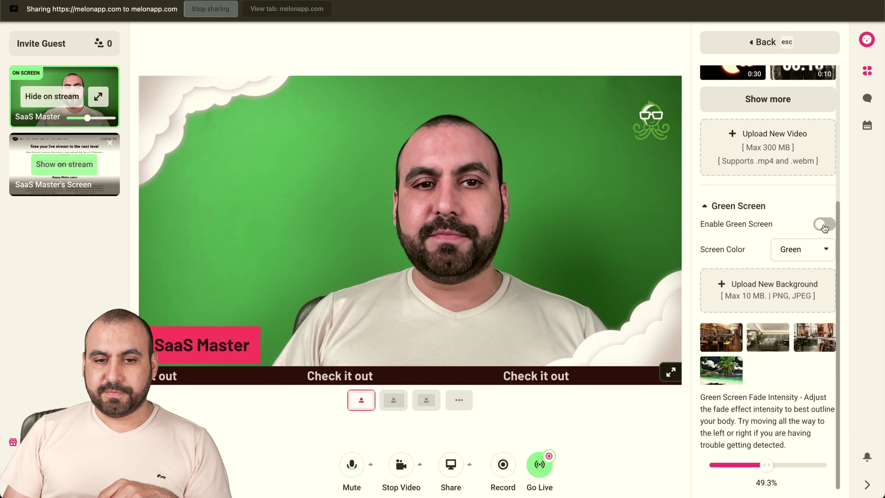
{"action": "left_click", "coordinate": [824, 226]}
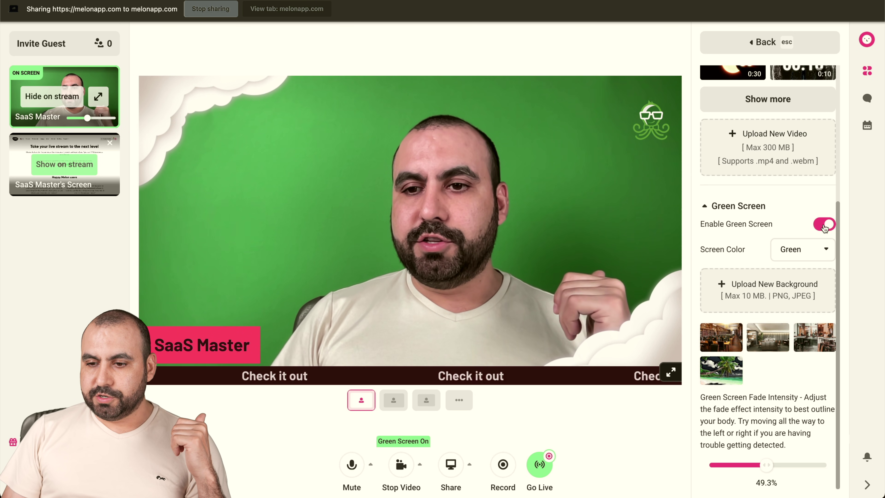
{"action": "left_click", "coordinate": [793, 249]}
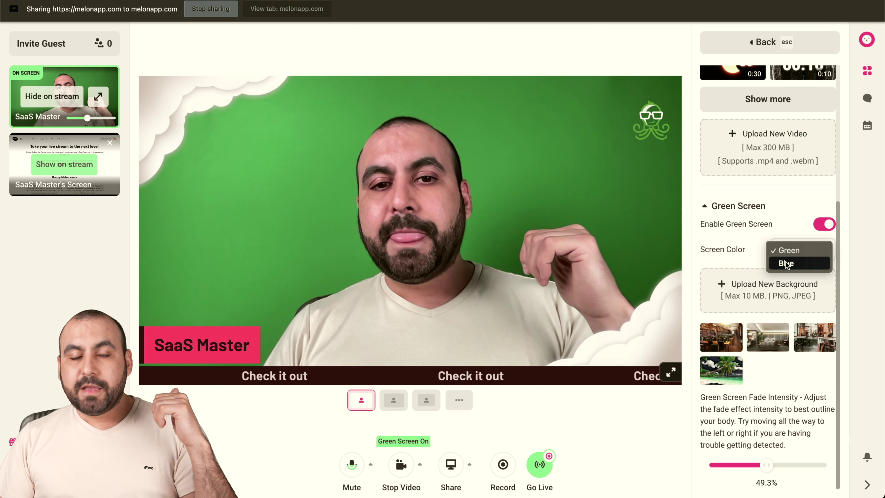
{"action": "left_click", "coordinate": [786, 264]}
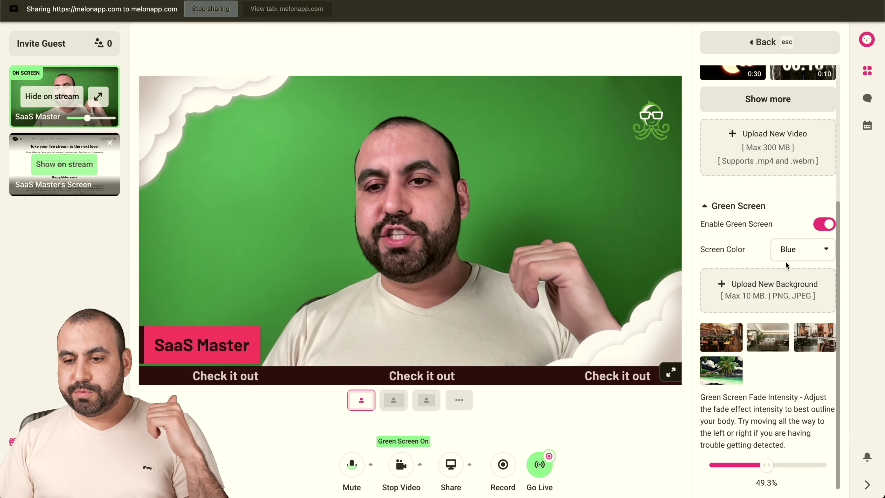
{"action": "left_click", "coordinate": [795, 252]}
{"action": "left_click", "coordinate": [792, 241]}
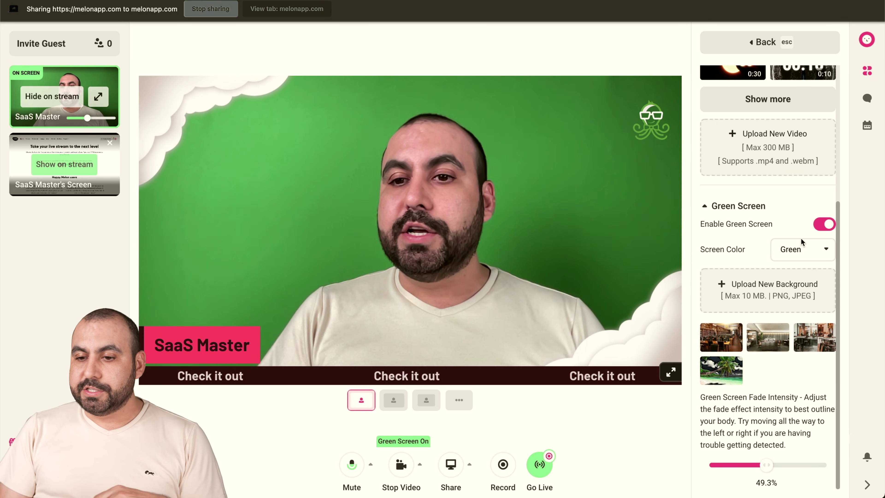
Step: Switch green screen off and remove the camera from the stream
{"action": "left_click", "coordinate": [816, 225]}
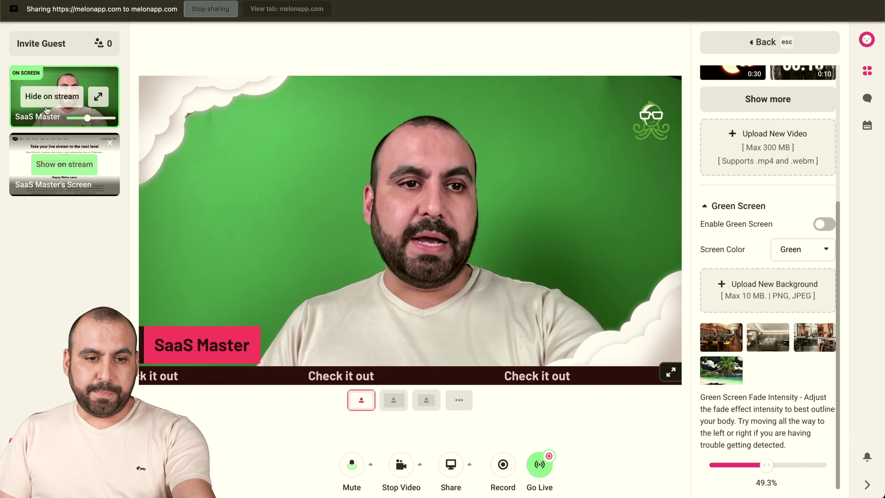
{"action": "left_click", "coordinate": [49, 96]}
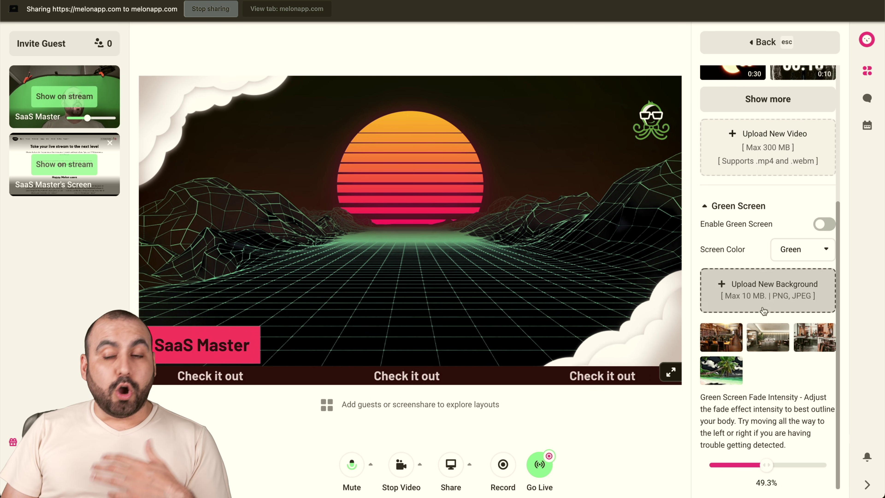
{"action": "scroll", "coordinate": [765, 318], "scroll_direction": "up", "scroll_amount": 10}
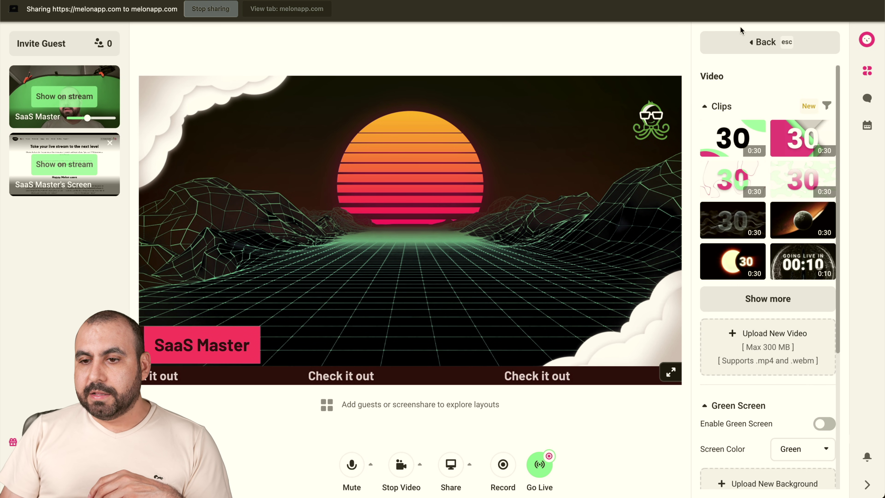
{"action": "left_click", "coordinate": [749, 41]}
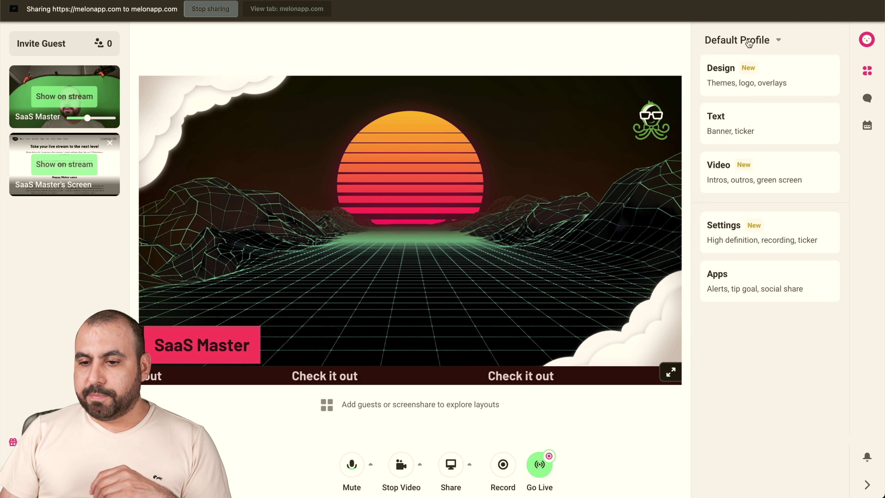
Step: Toggle Local Recording and Full HD (1080p) off and back on in the stream settings
{"action": "left_click", "coordinate": [748, 227]}
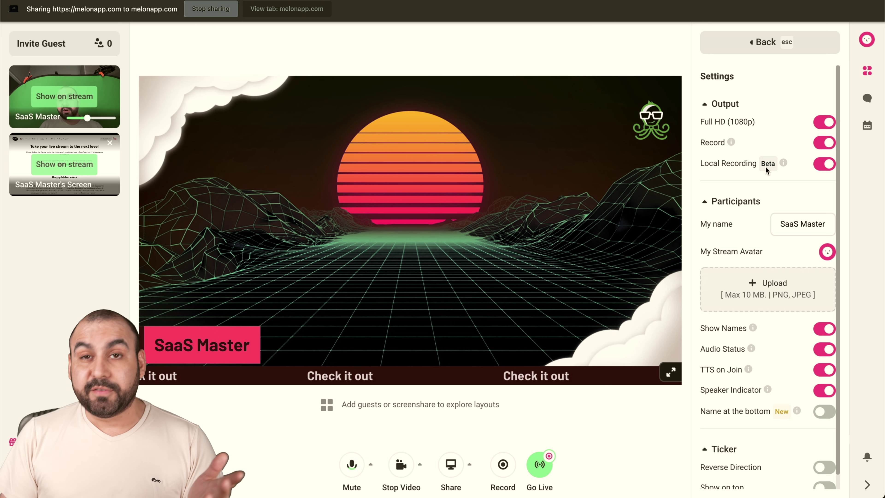
{"action": "left_click", "coordinate": [824, 164]}
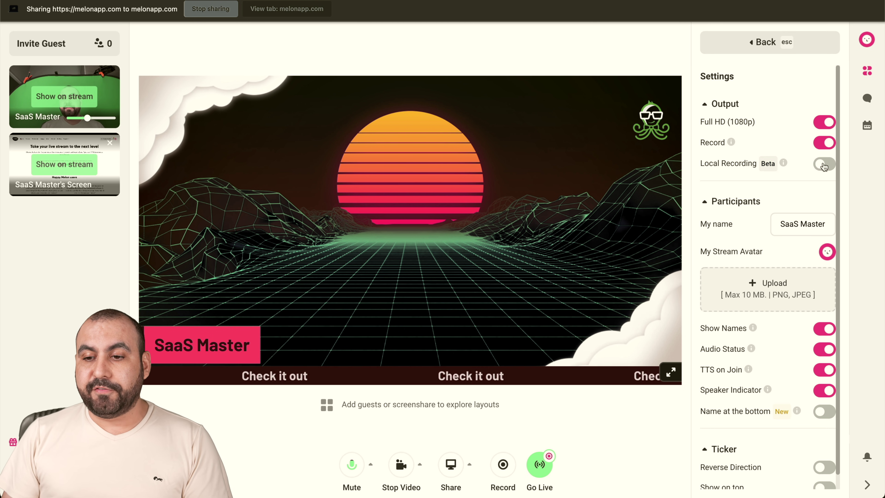
{"action": "left_click", "coordinate": [824, 164]}
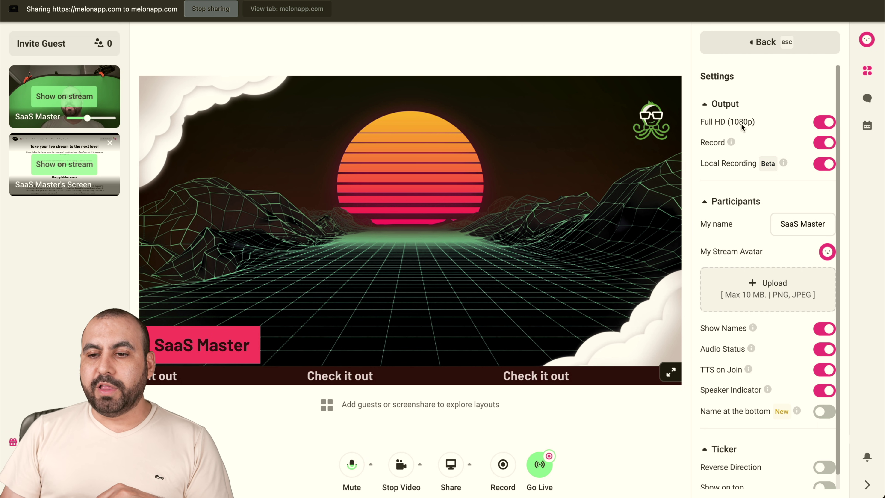
{"action": "left_click", "coordinate": [820, 128]}
{"action": "left_click", "coordinate": [821, 129]}
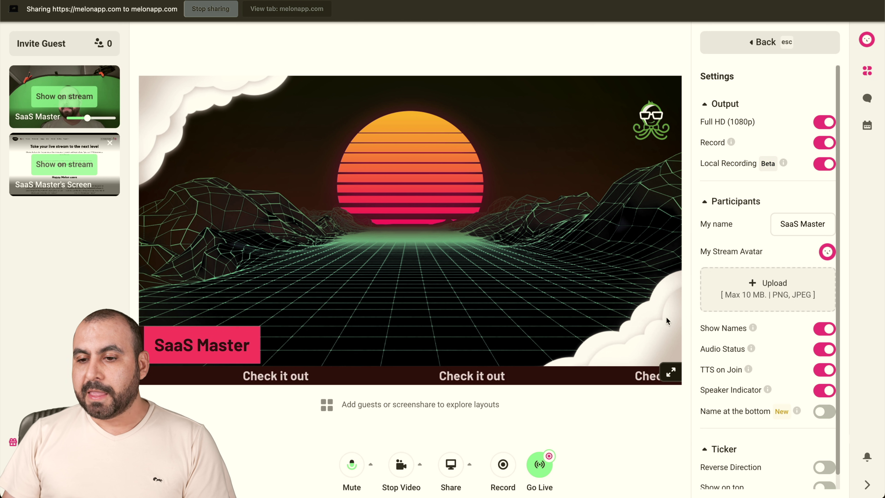
{"action": "scroll", "coordinate": [781, 330], "scroll_direction": "down", "scroll_amount": 1}
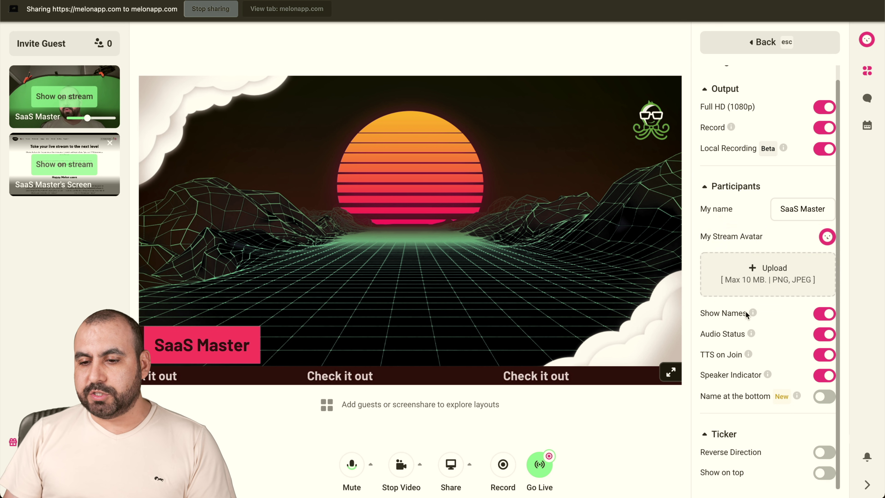
{"action": "mouse_move", "coordinate": [753, 311]}
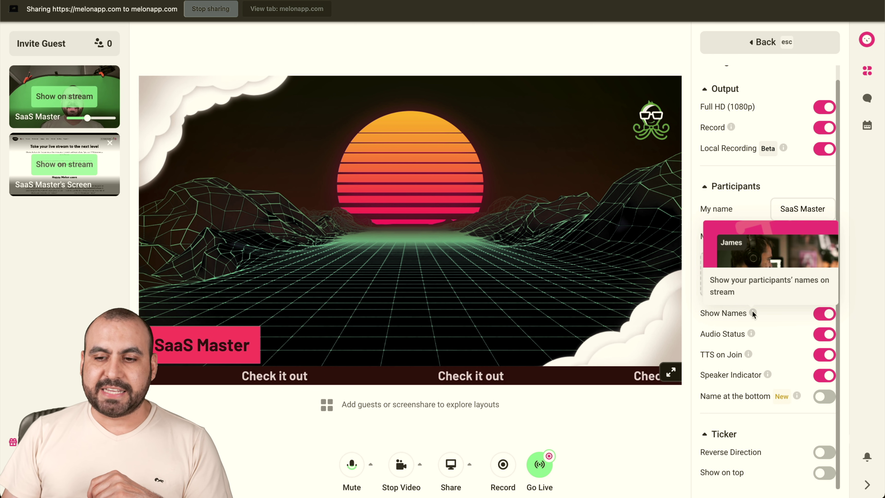
{"action": "mouse_move", "coordinate": [751, 335]}
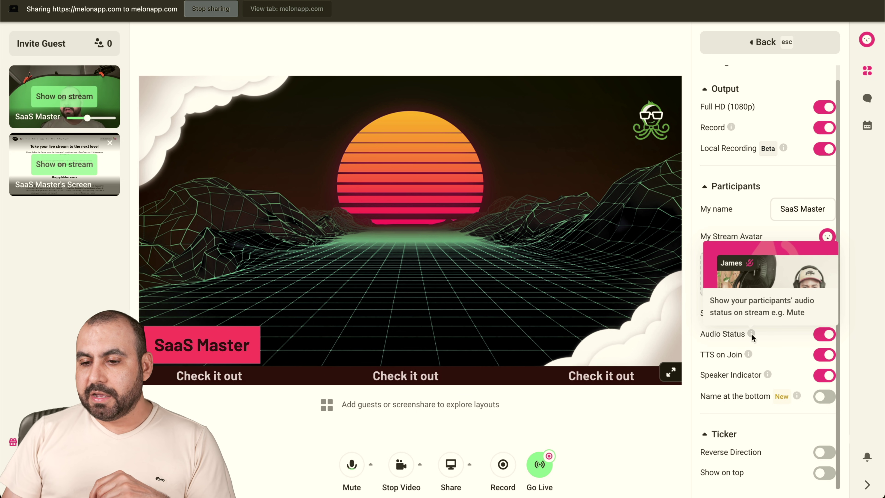
{"action": "mouse_move", "coordinate": [749, 353]}
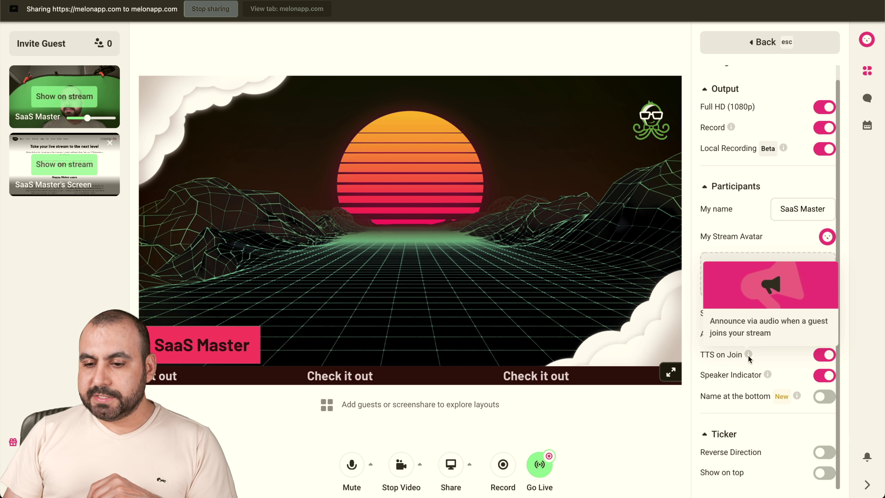
{"action": "mouse_move", "coordinate": [766, 370]}
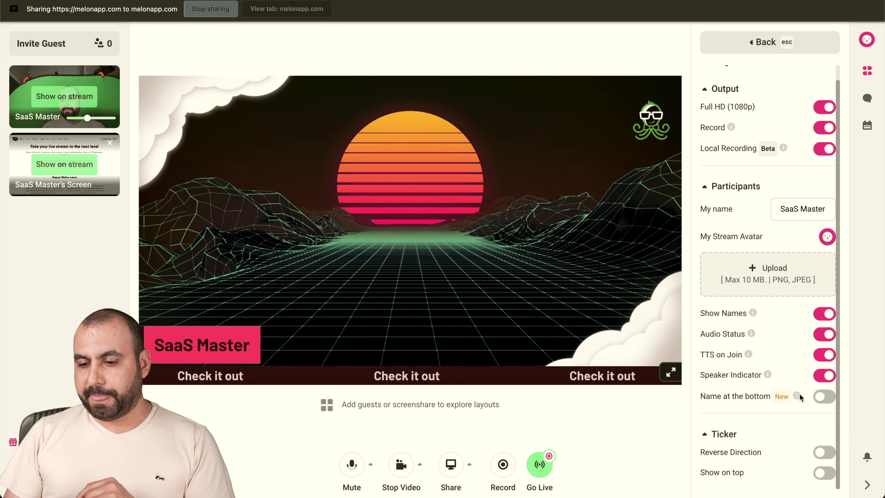
{"action": "mouse_move", "coordinate": [797, 396]}
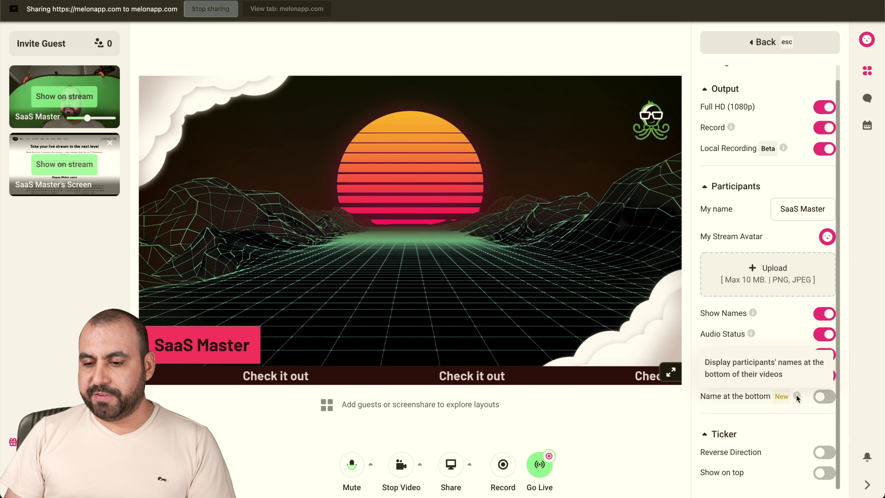
{"action": "left_click", "coordinate": [822, 399]}
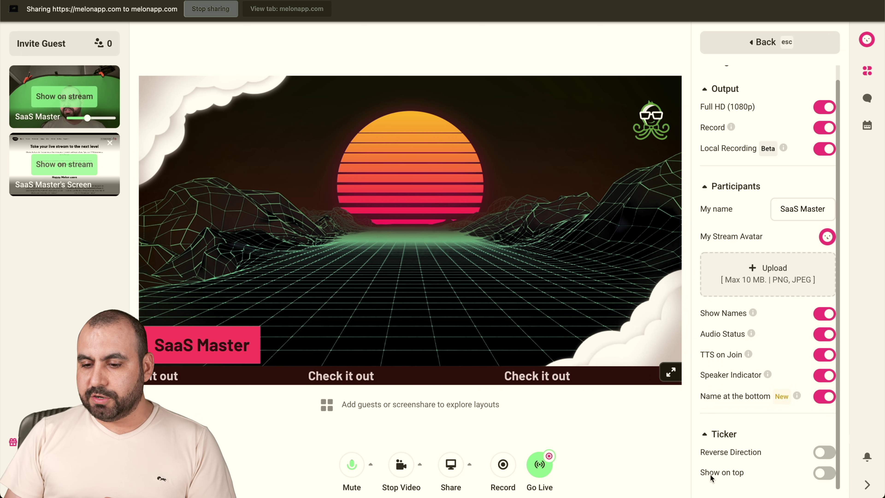
Step: Make the ticker scroll in reverse, leaving Show on top switched off
{"action": "left_click", "coordinate": [823, 453]}
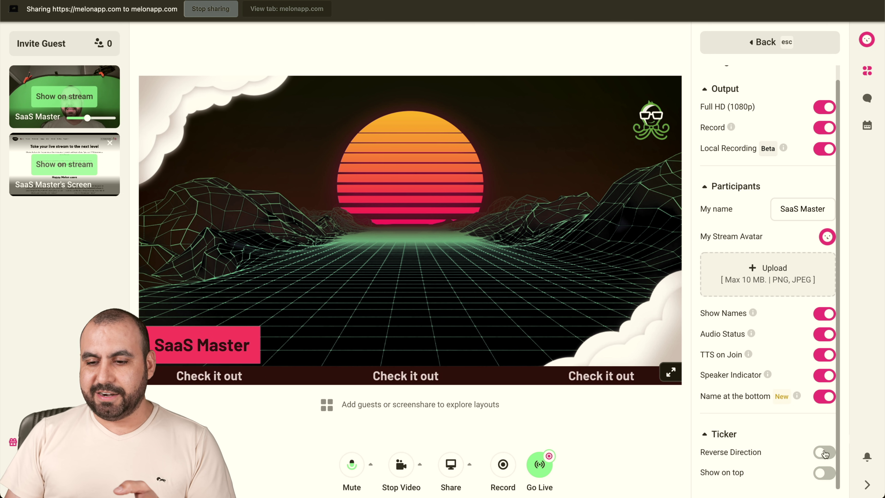
{"action": "left_click", "coordinate": [824, 453]}
{"action": "left_click", "coordinate": [824, 474]}
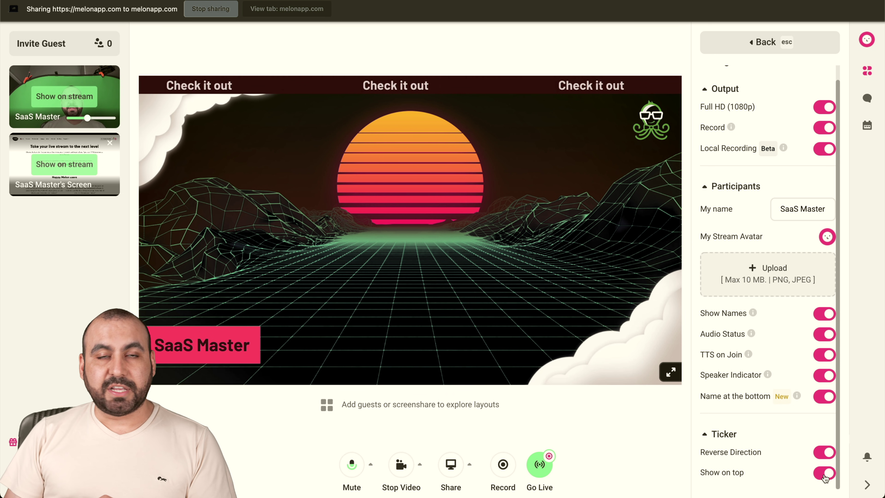
{"action": "left_click", "coordinate": [825, 475]}
{"action": "scroll", "coordinate": [802, 314], "scroll_direction": "up", "scroll_amount": 2}
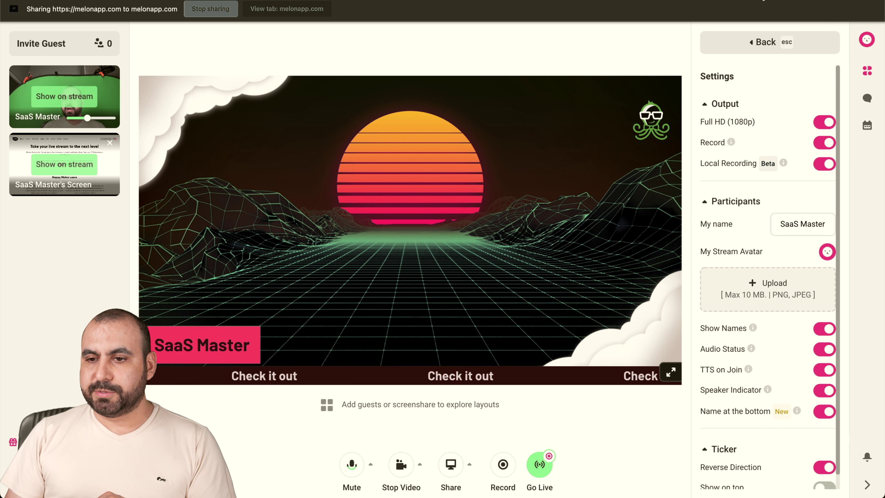
{"action": "left_click", "coordinate": [764, 42]}
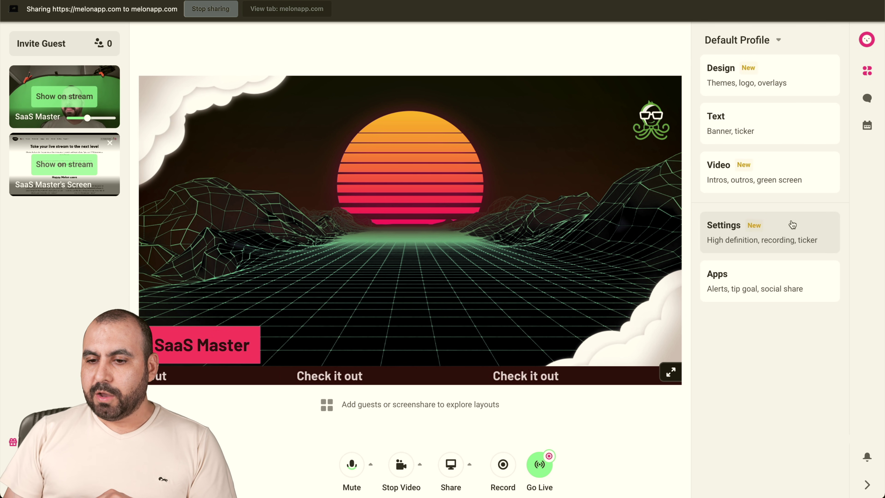
Step: Browse the Apps list, then collapse the customisation panel to widen the stage
{"action": "left_click", "coordinate": [762, 286]}
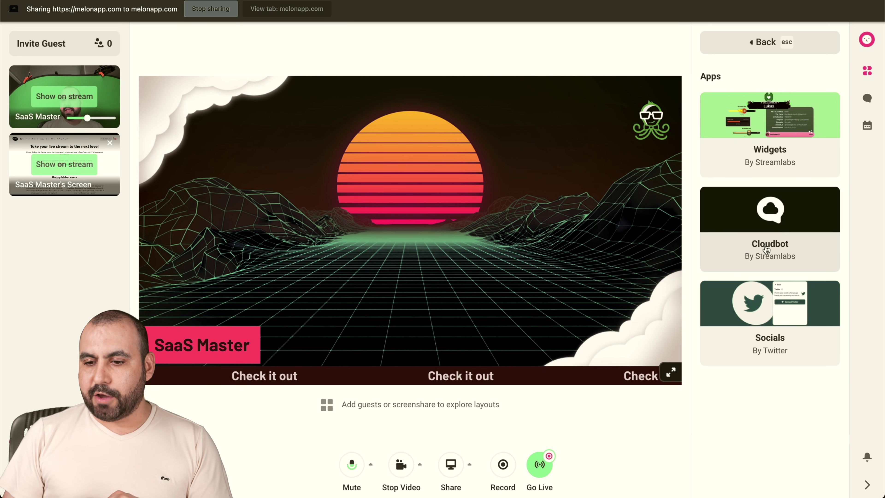
{"action": "left_click", "coordinate": [750, 43]}
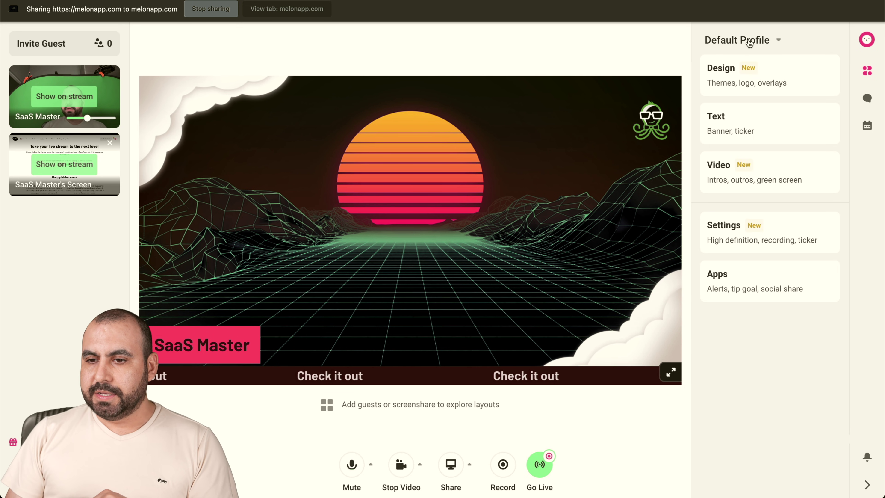
{"action": "left_click", "coordinate": [879, 77]}
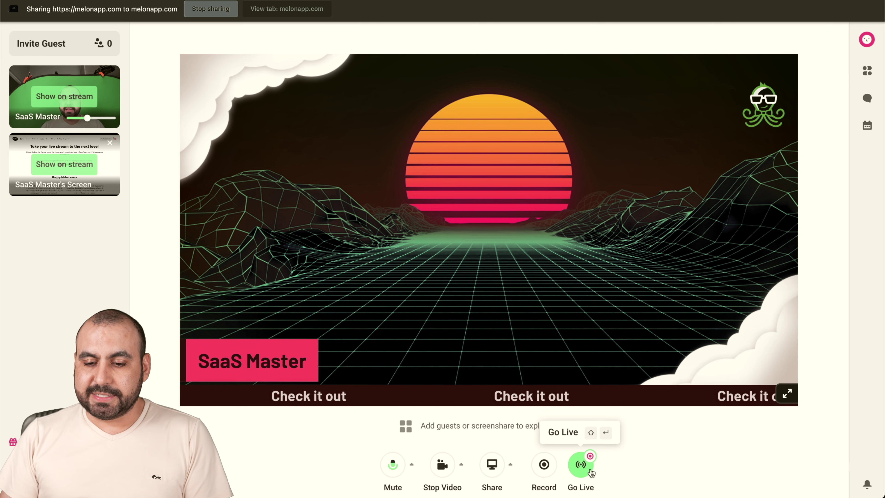
{"action": "left_click", "coordinate": [580, 468]}
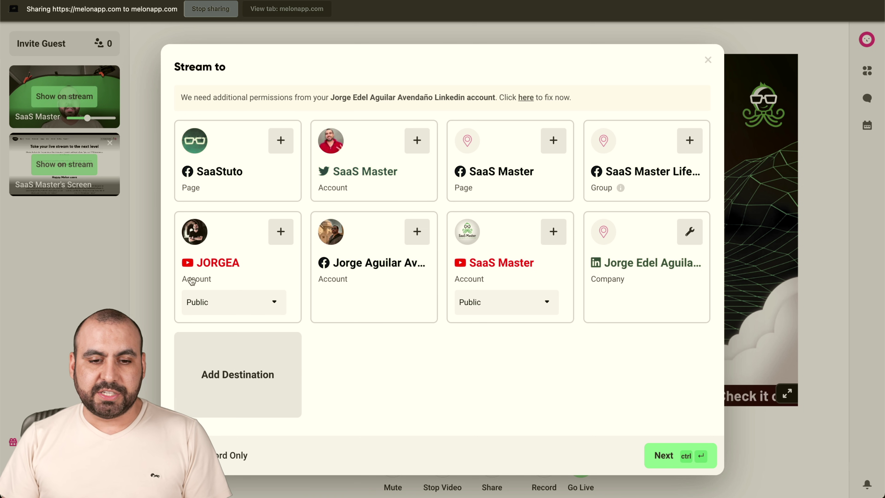
Step: Browse the Add Destination options, starting a Twitter connection before going back
{"action": "left_click", "coordinate": [285, 376]}
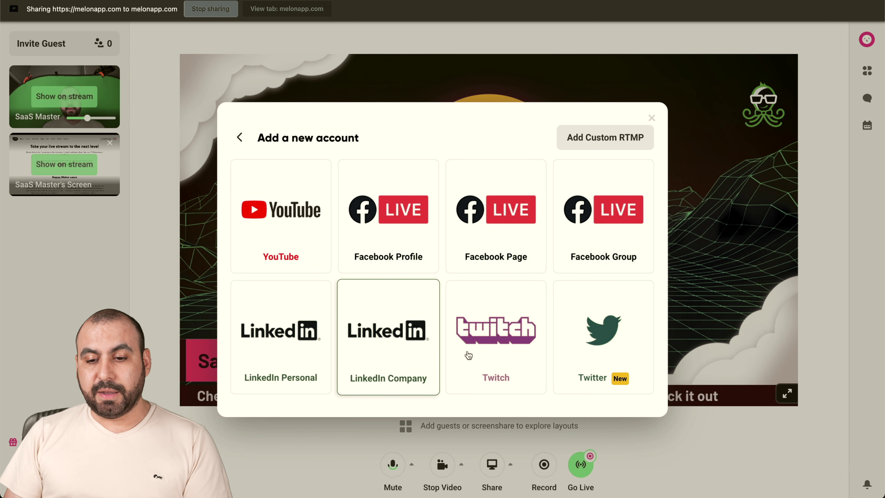
{"action": "left_click", "coordinate": [609, 361]}
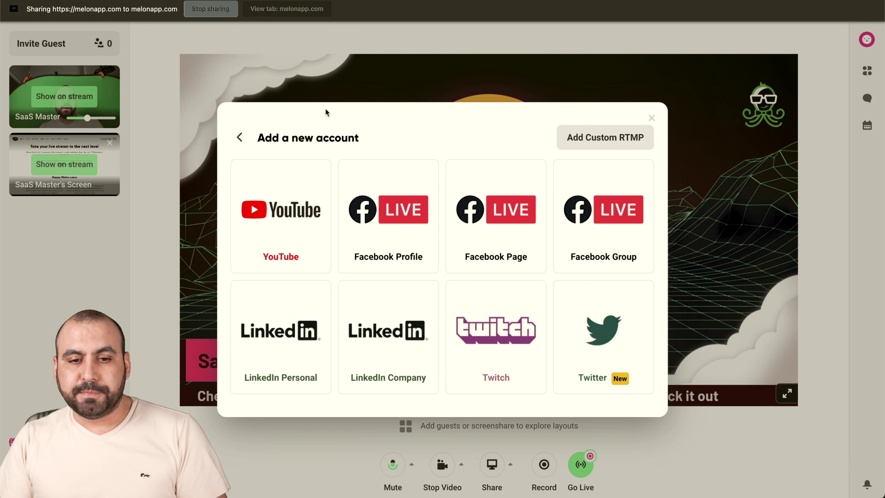
{"action": "left_click", "coordinate": [242, 137]}
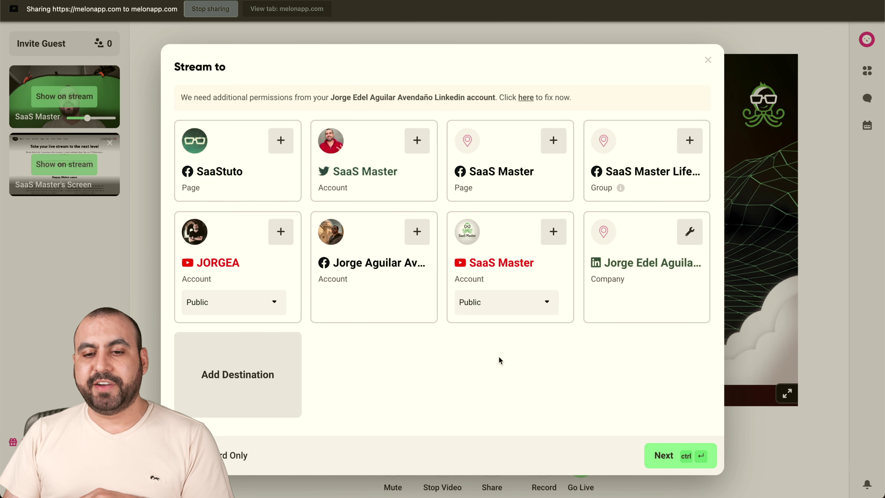
Step: Tick only the SaaStuto Facebook page, leaving the SaaS Master Twitter and Facebook cards unticked
{"action": "left_click", "coordinate": [275, 150]}
{"action": "left_click", "coordinate": [417, 143]}
{"action": "left_click", "coordinate": [548, 144]}
{"action": "left_click", "coordinate": [549, 144]}
{"action": "left_click", "coordinate": [420, 143]}
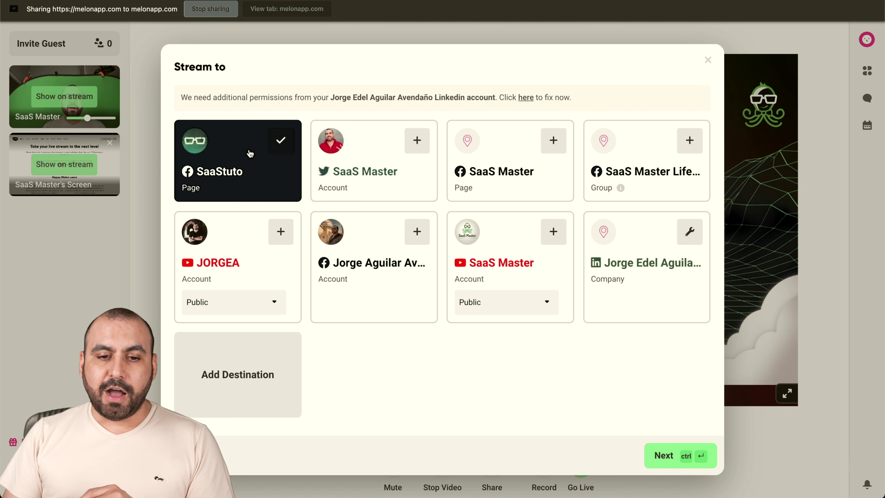
Step: Go live with the stream titled 'test' and described 'test'
{"action": "left_click", "coordinate": [671, 461]}
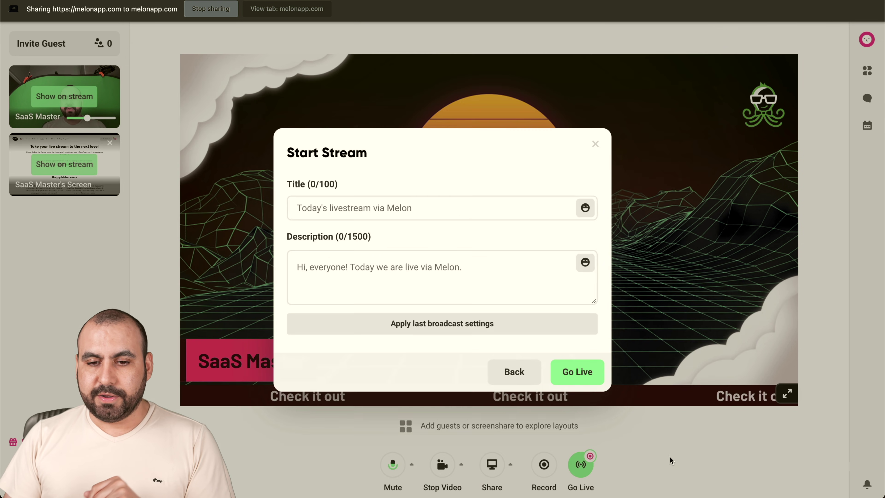
{"action": "left_click", "coordinate": [388, 208]}
{"action": "type", "text": "test"}
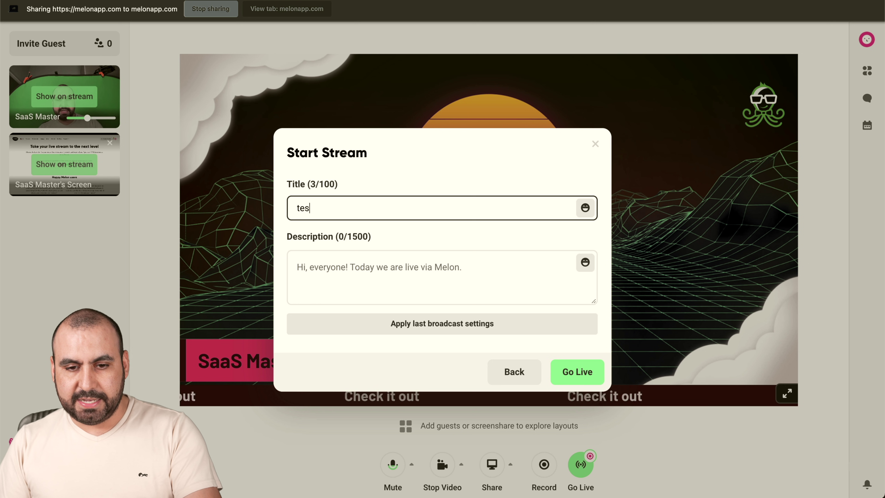
{"action": "left_click", "coordinate": [371, 278]}
{"action": "type", "text": "test"}
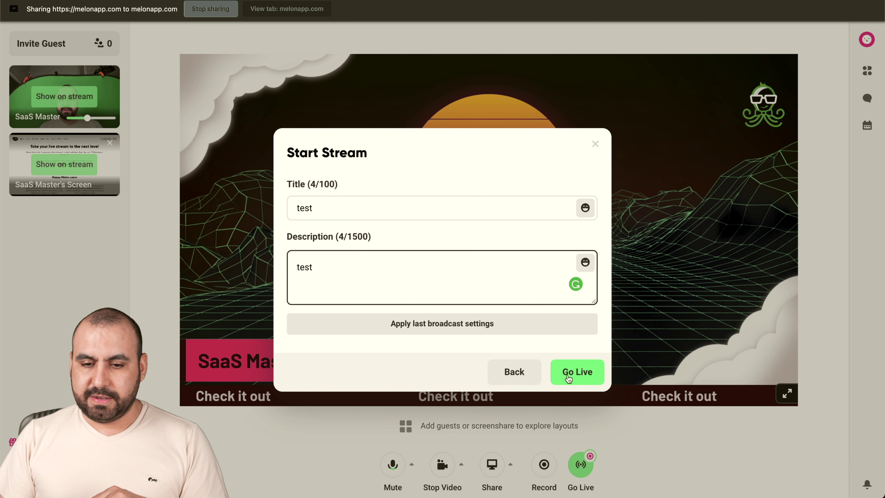
{"action": "left_click", "coordinate": [568, 374]}
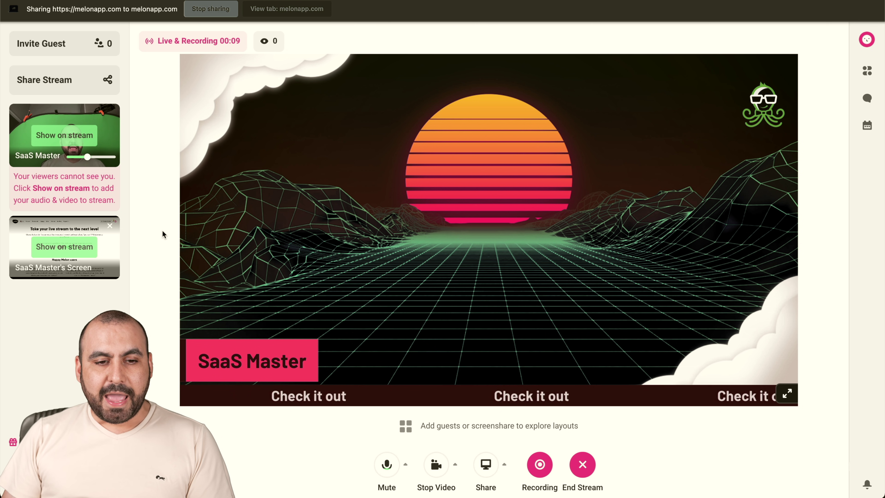
Step: Take the camera and screen tiles off stream so only the shared pricing page is on stage
{"action": "left_click", "coordinate": [61, 138]}
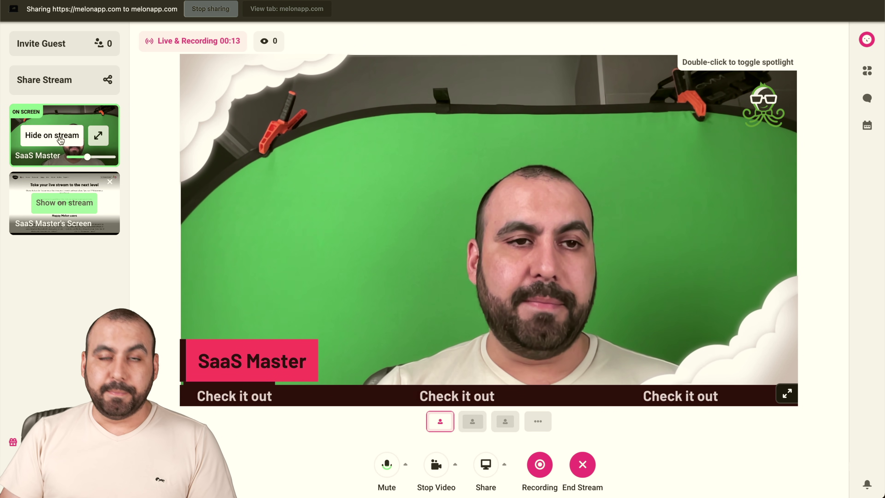
{"action": "left_click", "coordinate": [70, 201]}
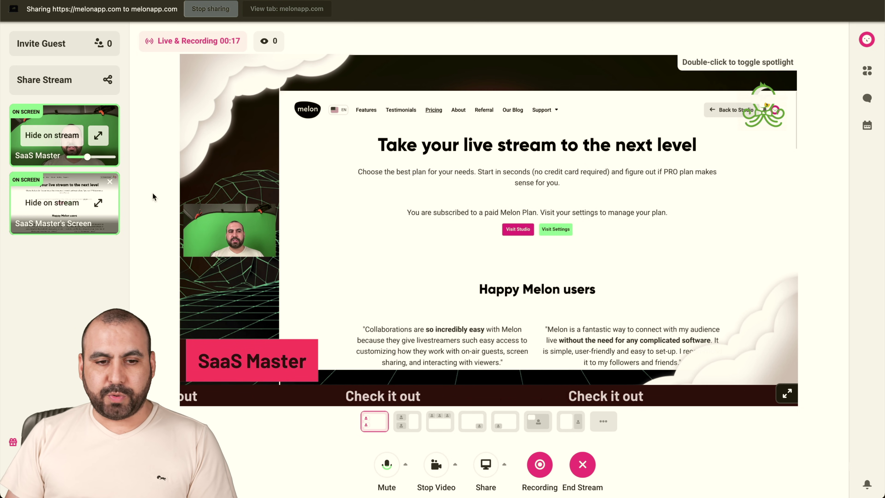
{"action": "left_click", "coordinate": [56, 205]}
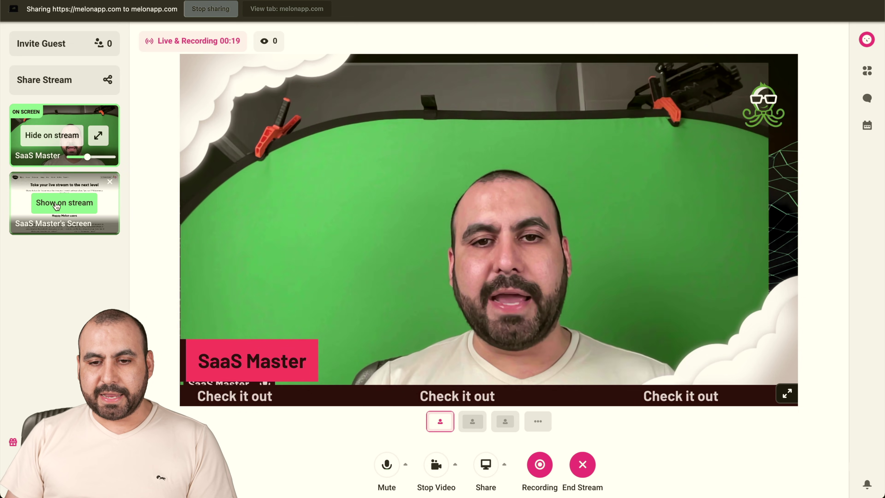
{"action": "left_click", "coordinate": [51, 135]}
{"action": "left_click", "coordinate": [68, 250]}
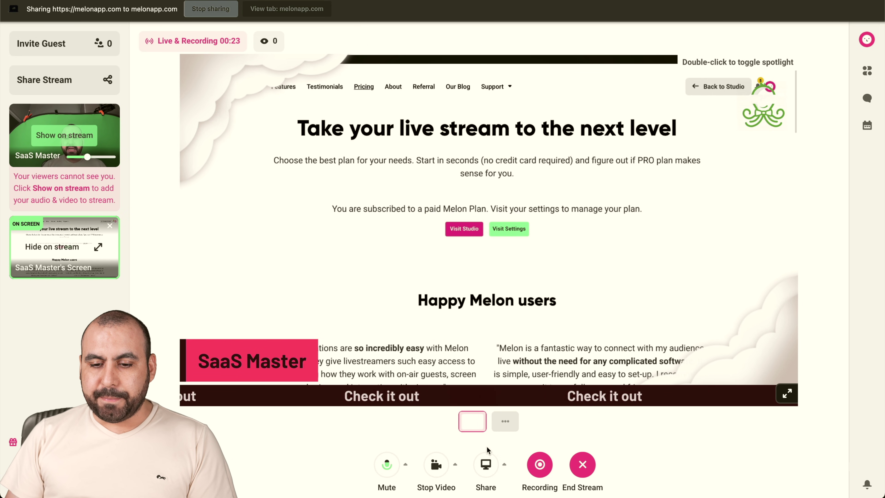
Step: Look through the screen-sharing source options, then restart the camera with Start Video
{"action": "left_click", "coordinate": [503, 466]}
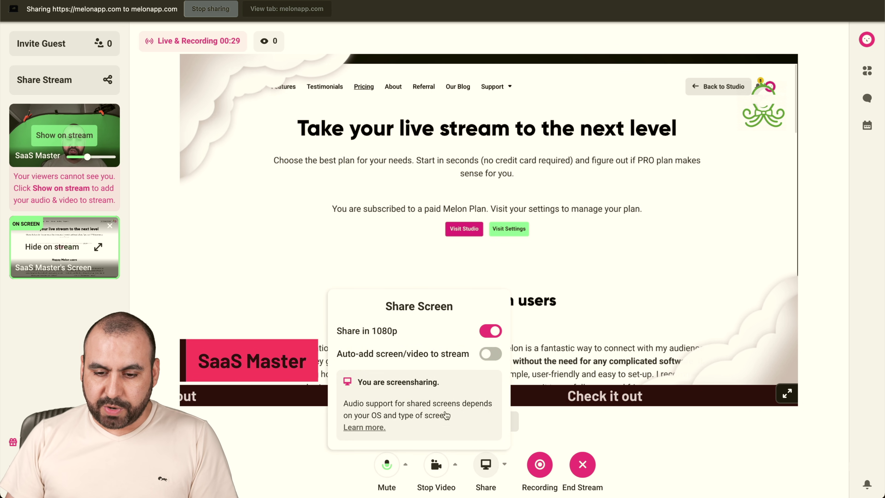
{"action": "left_click", "coordinate": [487, 467]}
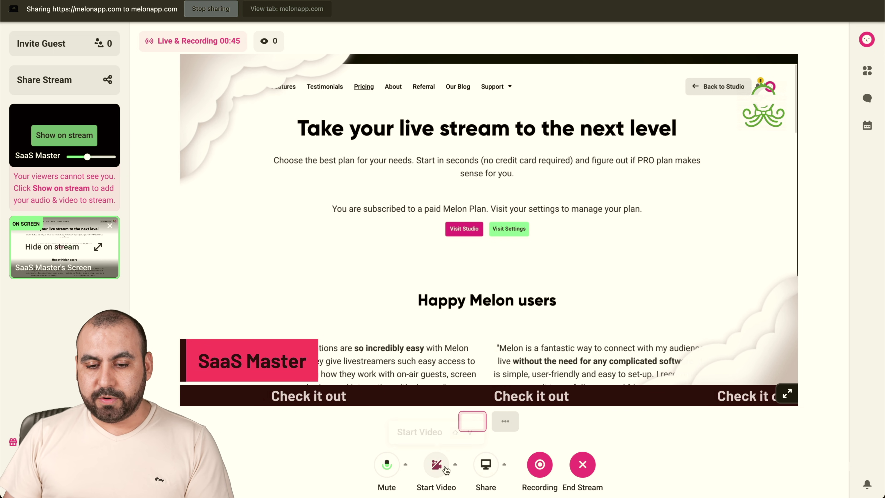
{"action": "left_click", "coordinate": [436, 465]}
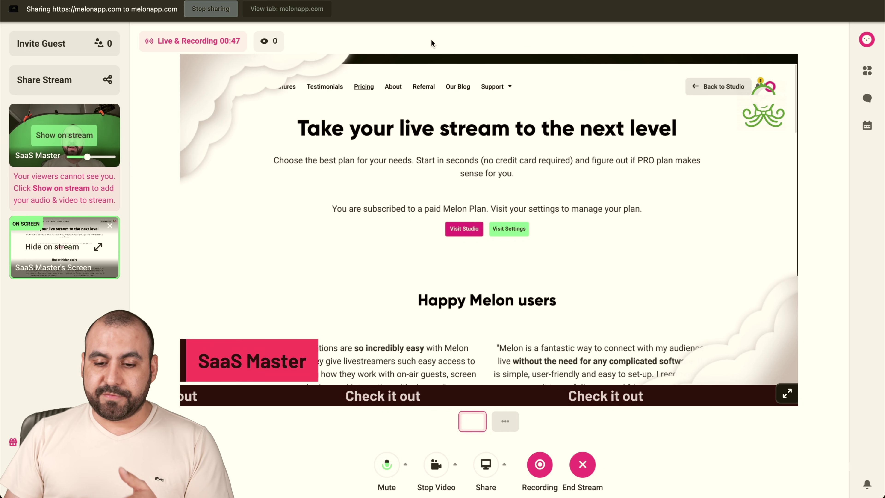
{"action": "left_click", "coordinate": [455, 465]}
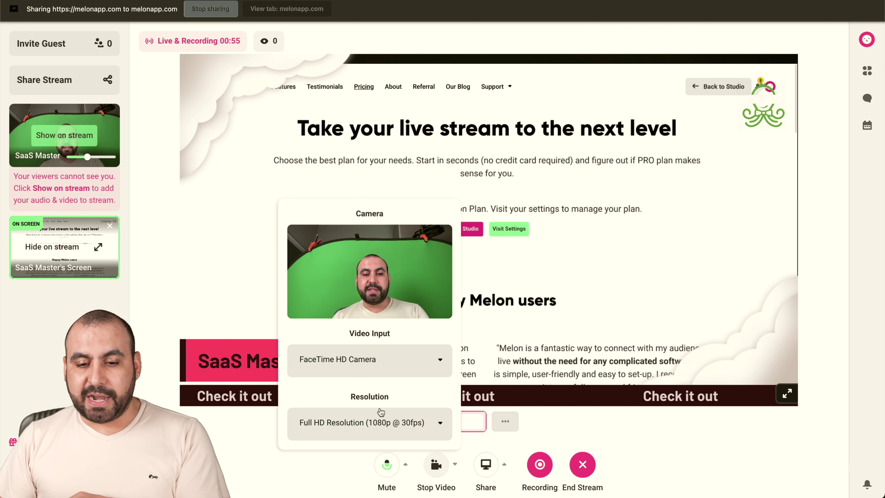
{"action": "left_click", "coordinate": [367, 424]}
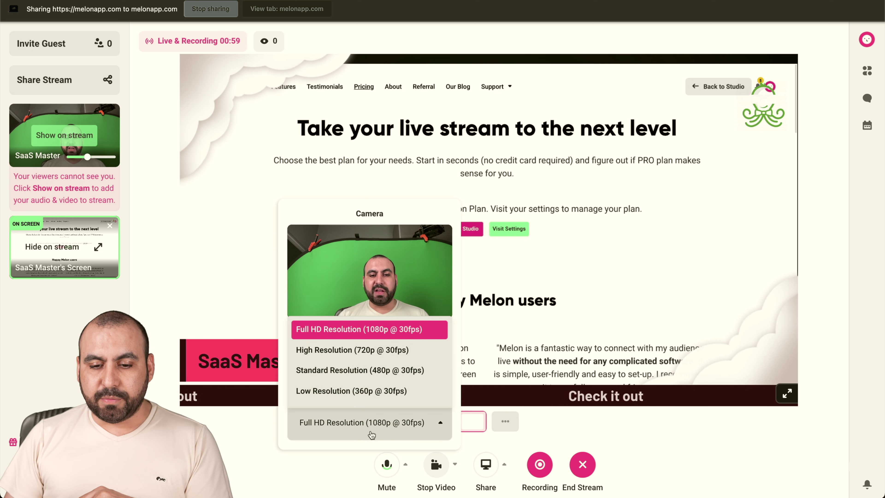
{"action": "left_click", "coordinate": [337, 465]}
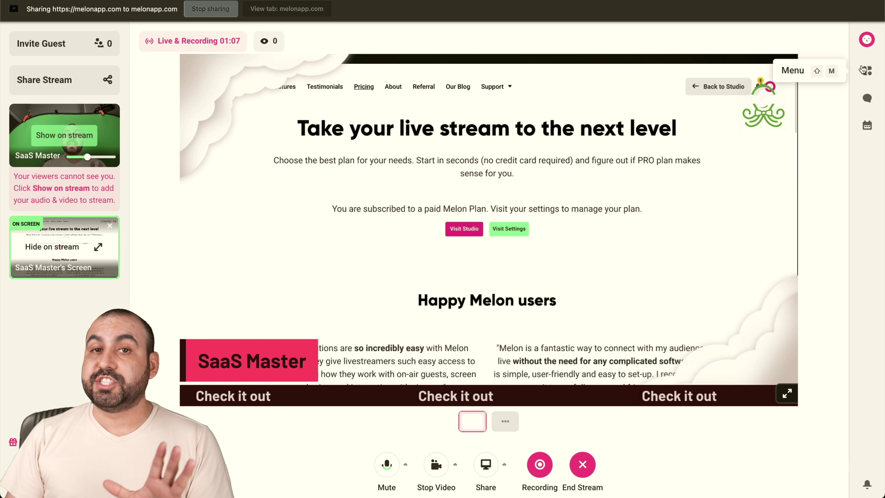
{"action": "left_click", "coordinate": [63, 249]}
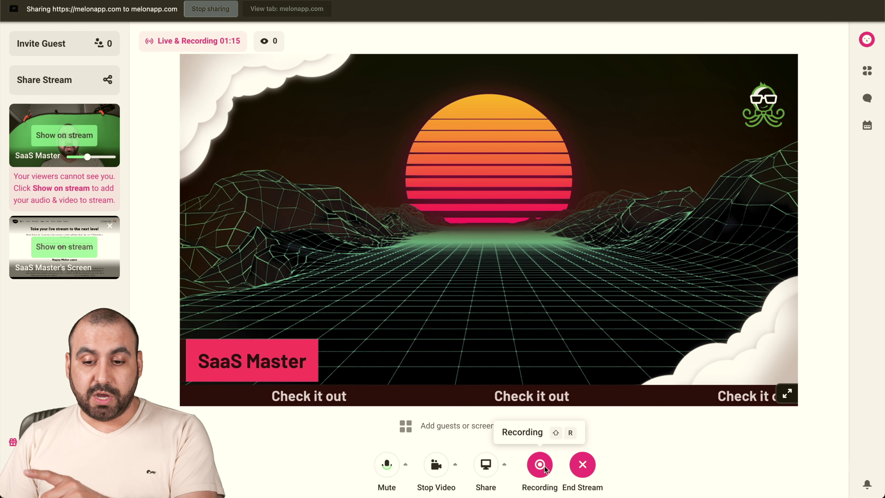
Step: End and confirm the live broadcast, dismiss the referral invitation, and stop sharing the browser tab
{"action": "left_click", "coordinate": [585, 468]}
{"action": "left_click", "coordinate": [507, 280]}
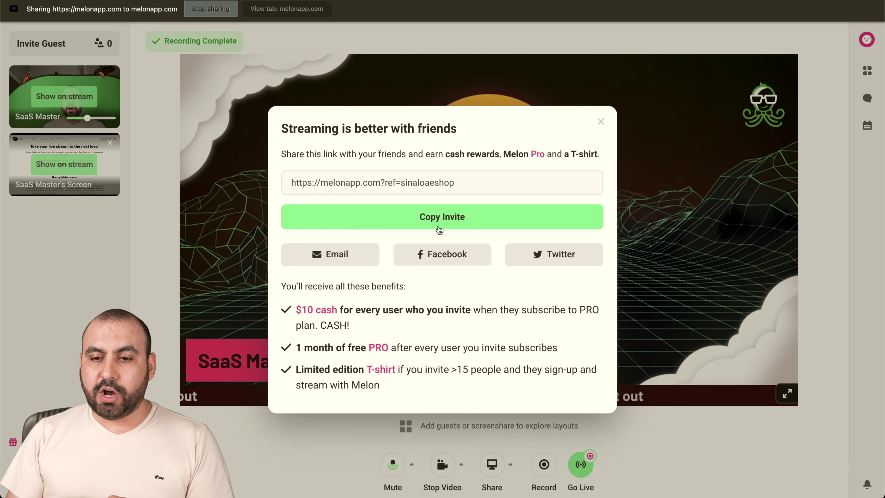
{"action": "left_click", "coordinate": [601, 123]}
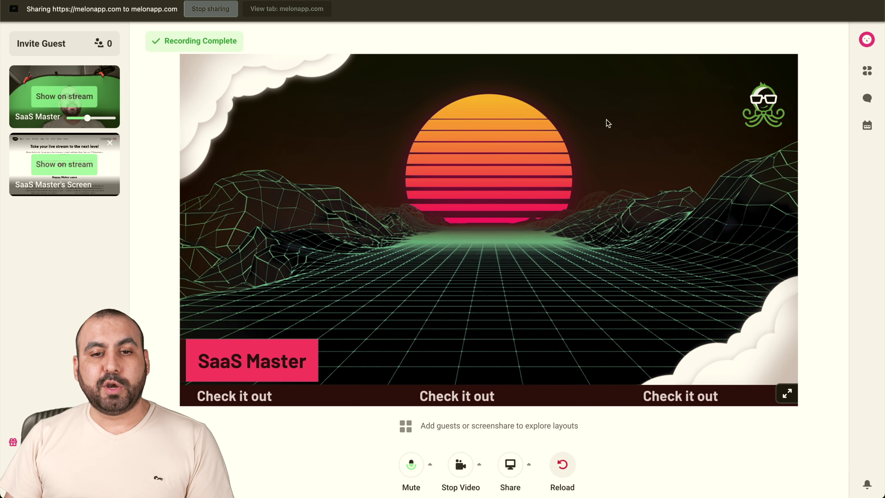
{"action": "left_click", "coordinate": [211, 9]}
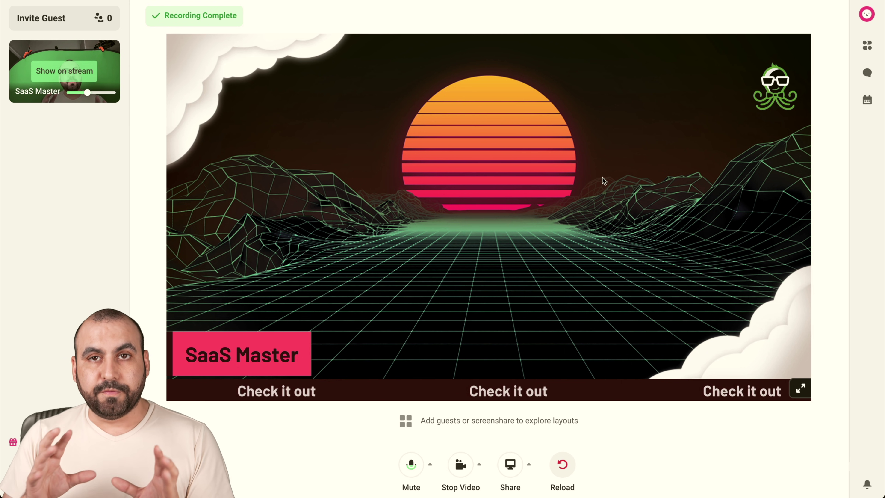
Step: Open the February 8 'test' broadcast from Past Broadcasts in the account settings
{"action": "left_click", "coordinate": [867, 15]}
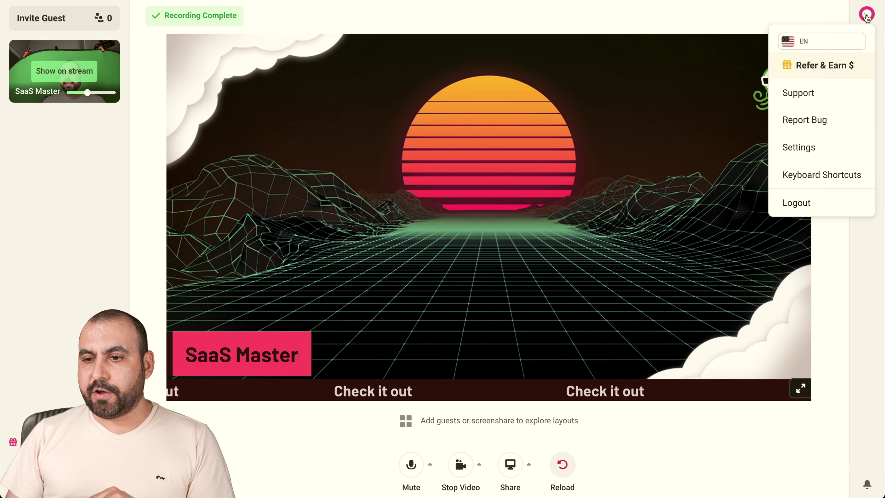
{"action": "left_click", "coordinate": [799, 147]}
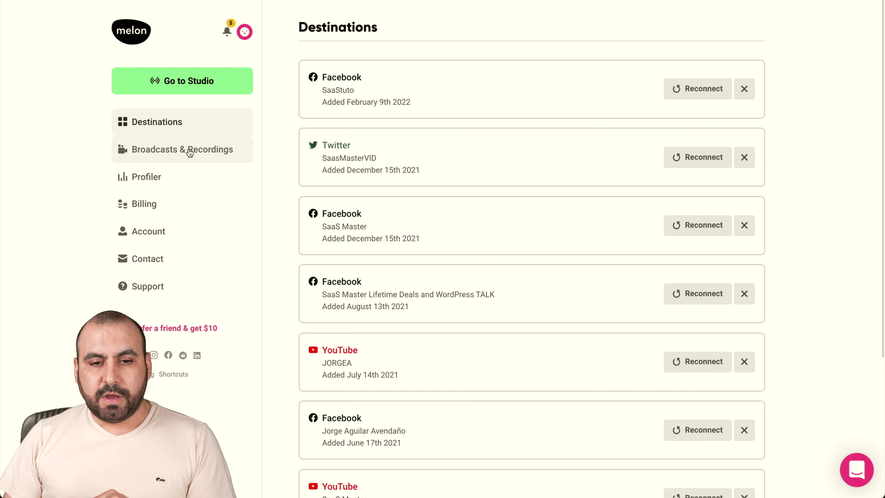
{"action": "left_click", "coordinate": [189, 150]}
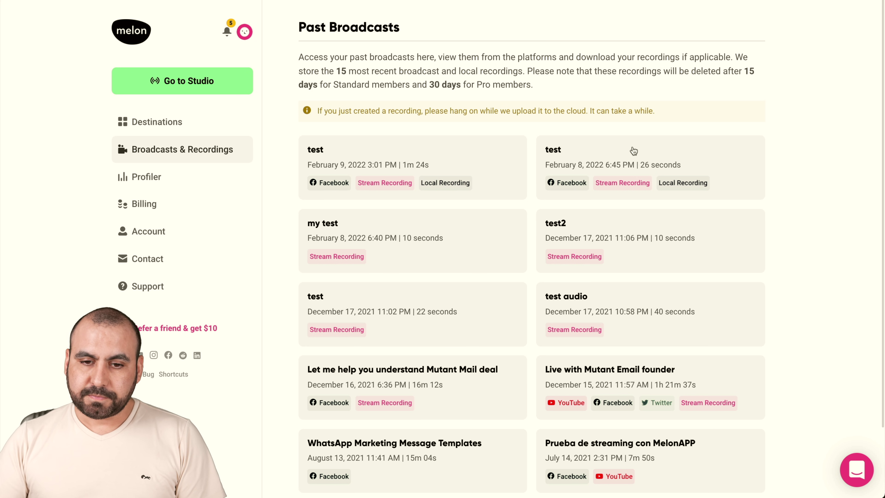
{"action": "left_click", "coordinate": [580, 152]}
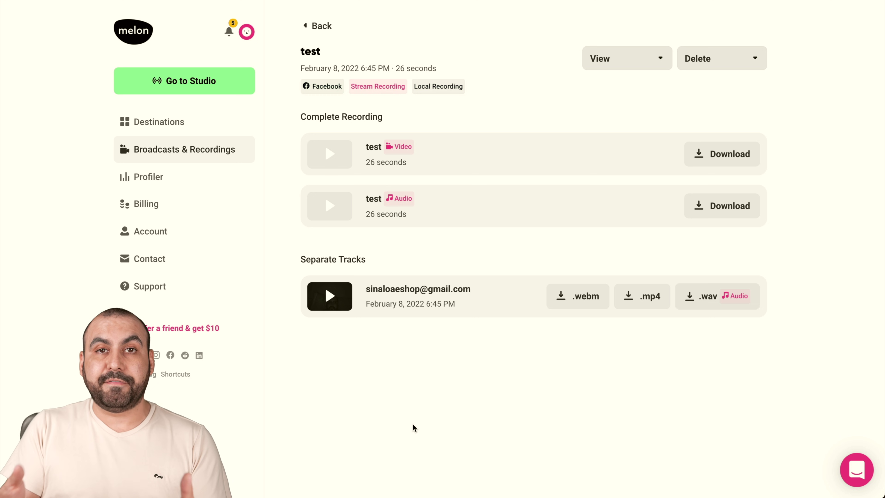
Step: Check the broadcast's Delete and View dropdown options, then return to the studio
{"action": "left_click", "coordinate": [702, 69]}
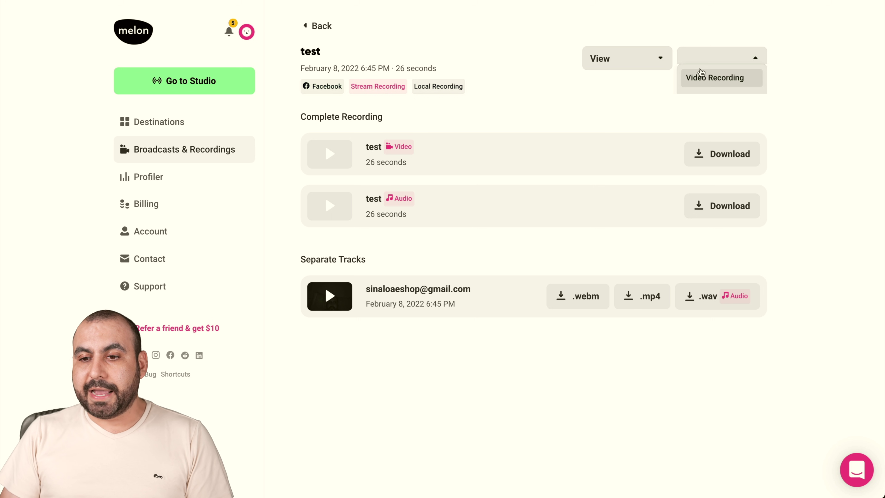
{"action": "left_click", "coordinate": [653, 56]}
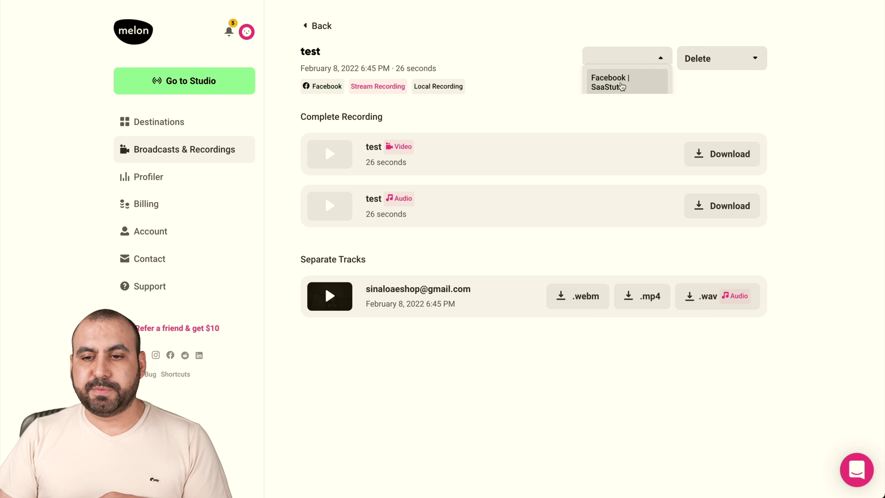
{"action": "left_click", "coordinate": [557, 89]}
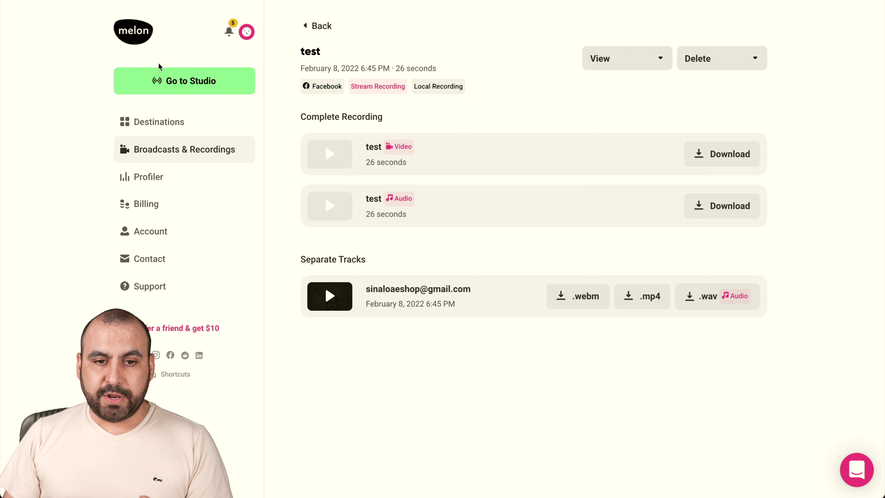
{"action": "left_click", "coordinate": [177, 81]}
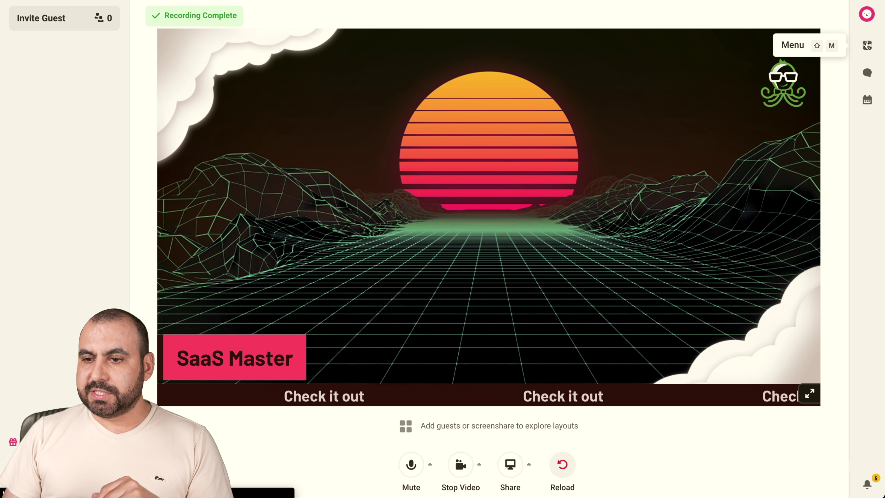
Step: Apply the green swirl theme with secondary brand colour #FFFFFF from the Design settings
{"action": "left_click", "coordinate": [867, 45]}
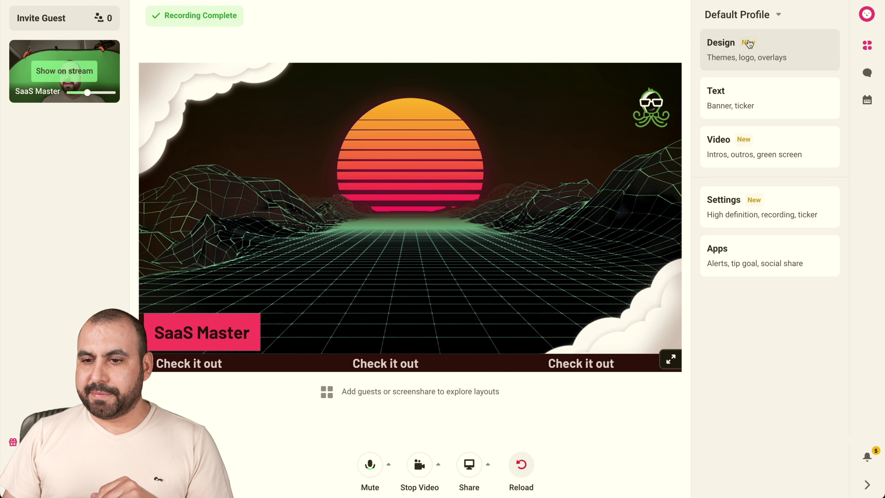
{"action": "left_click", "coordinate": [749, 43]}
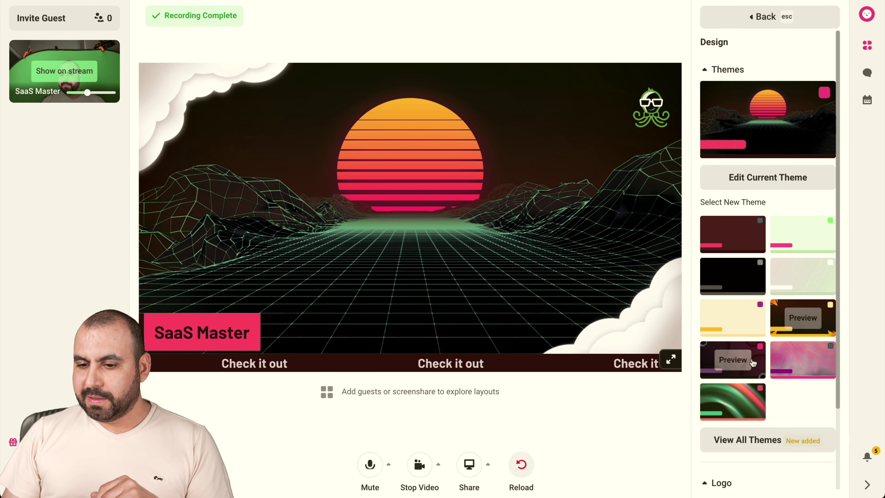
{"action": "left_click", "coordinate": [733, 401]}
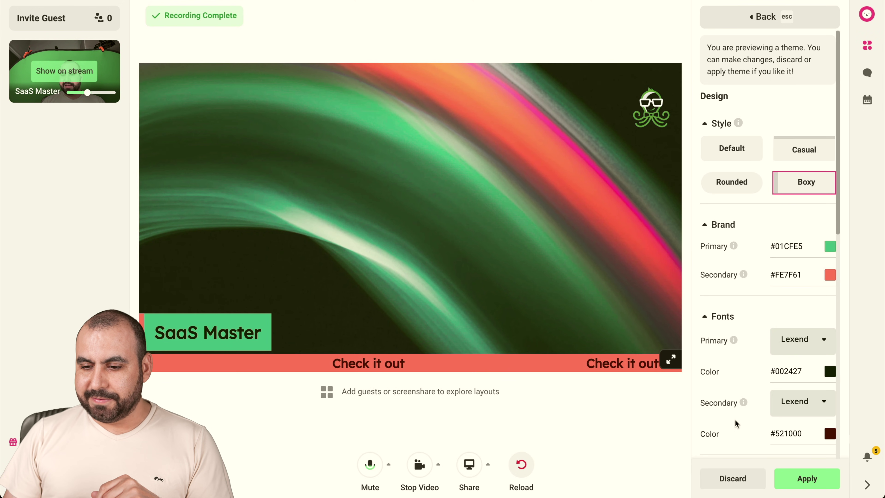
{"action": "left_click", "coordinate": [829, 276]}
{"action": "mouse_move", "coordinate": [789, 305]}
{"action": "left_mouse_down"}
{"action": "mouse_move", "coordinate": [769, 336]}
{"action": "mouse_move", "coordinate": [735, 293]}
{"action": "mouse_move", "coordinate": [719, 289]}
{"action": "left_mouse_up"}
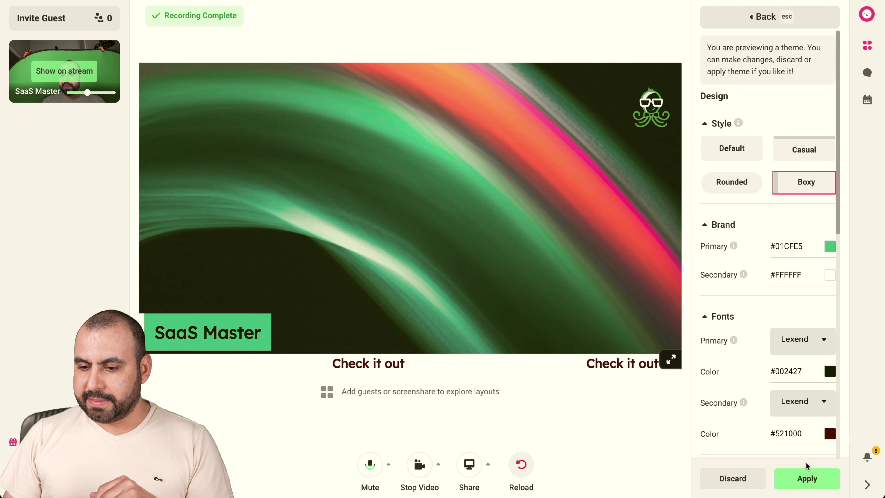
{"action": "left_click", "coordinate": [807, 477]}
{"action": "left_click", "coordinate": [523, 271]}
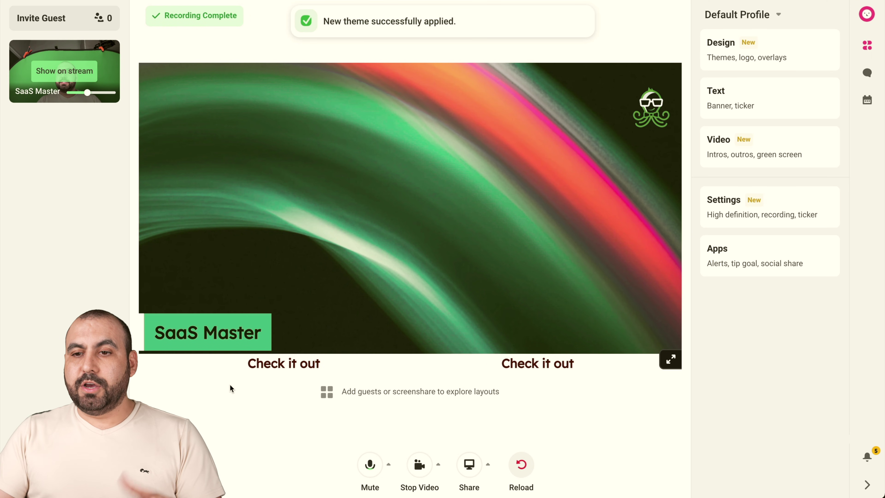
{"action": "left_click", "coordinate": [868, 45]}
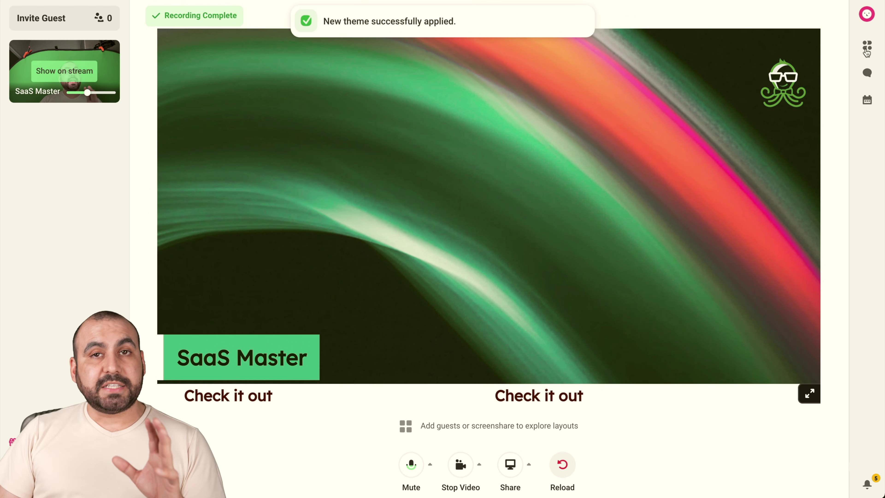
Step: Look at the Stream and Private chat tabs, then show the empty Scheduled Broadcasts list (0/30)
{"action": "left_click", "coordinate": [867, 72]}
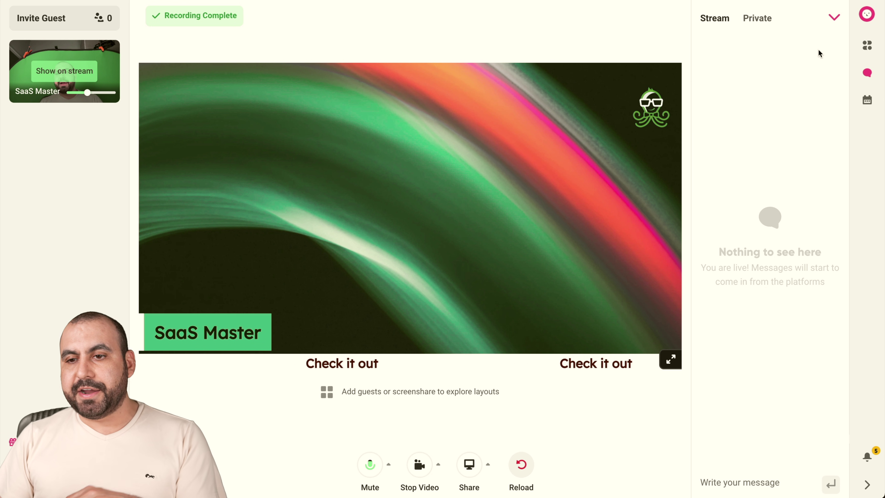
{"action": "left_click", "coordinate": [760, 21]}
{"action": "left_click", "coordinate": [715, 21]}
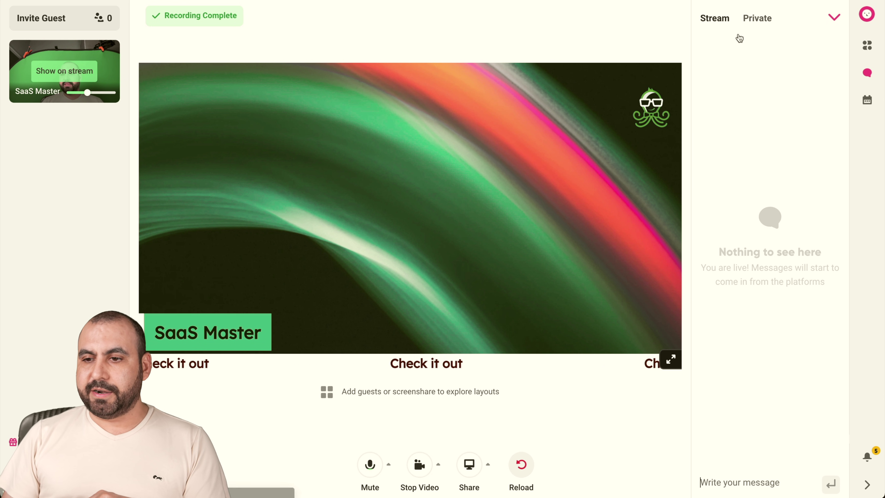
{"action": "left_click", "coordinate": [879, 101]}
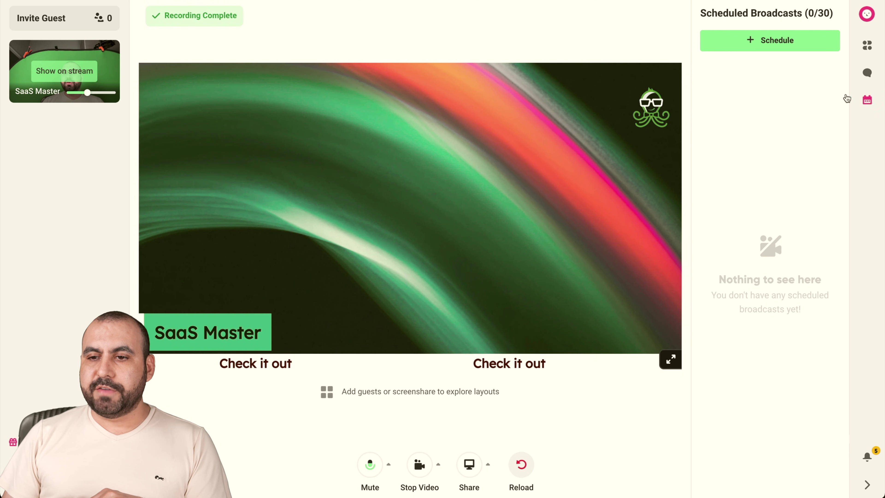
{"action": "left_click", "coordinate": [771, 44]}
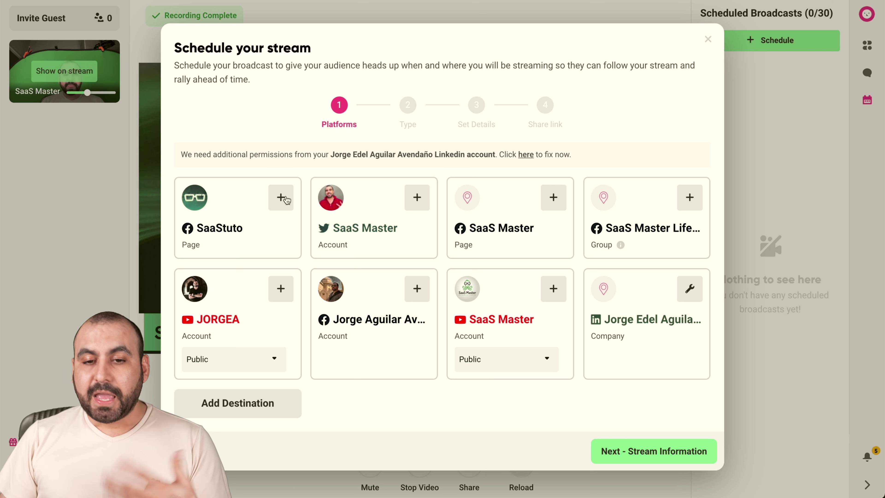
{"action": "left_click", "coordinate": [707, 39]}
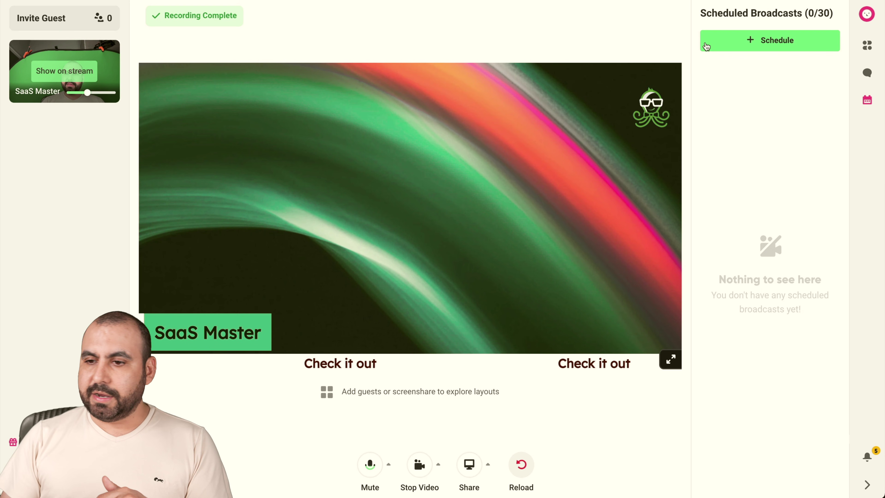
{"action": "left_click", "coordinate": [868, 100]}
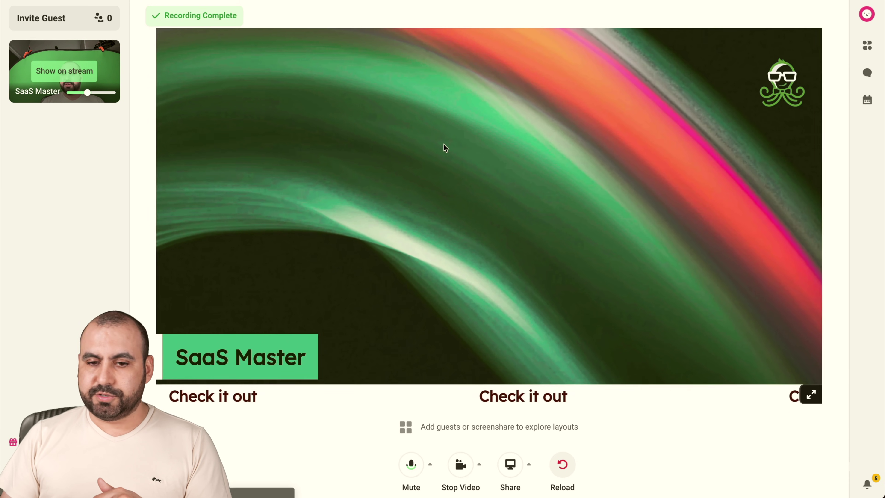
{"action": "left_click", "coordinate": [868, 100]}
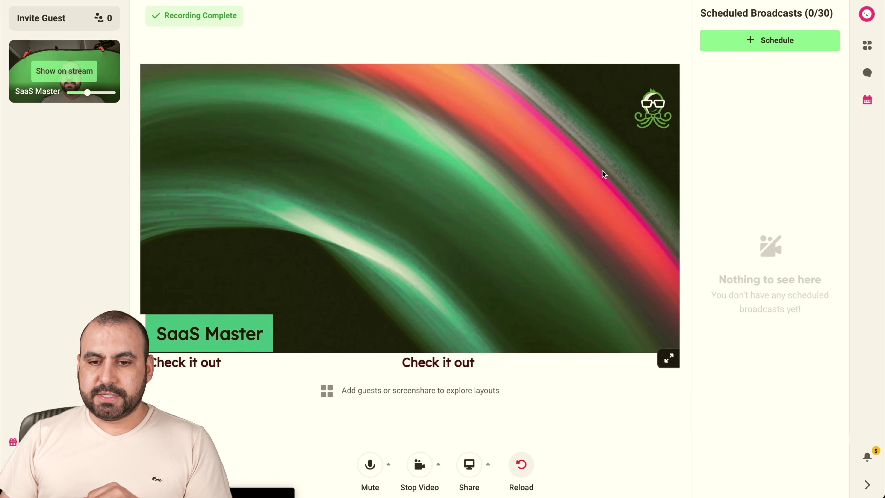
{"action": "left_click", "coordinate": [795, 41]}
{"action": "left_click", "coordinate": [280, 198]}
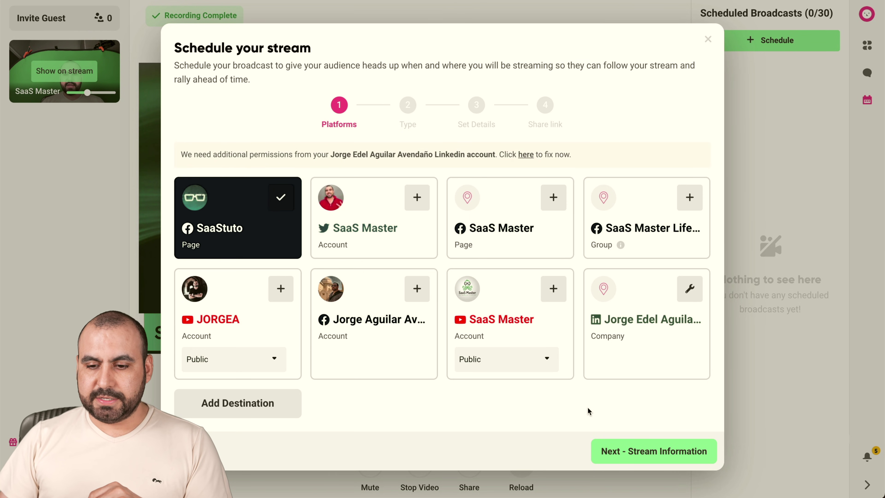
{"action": "left_click", "coordinate": [615, 451]}
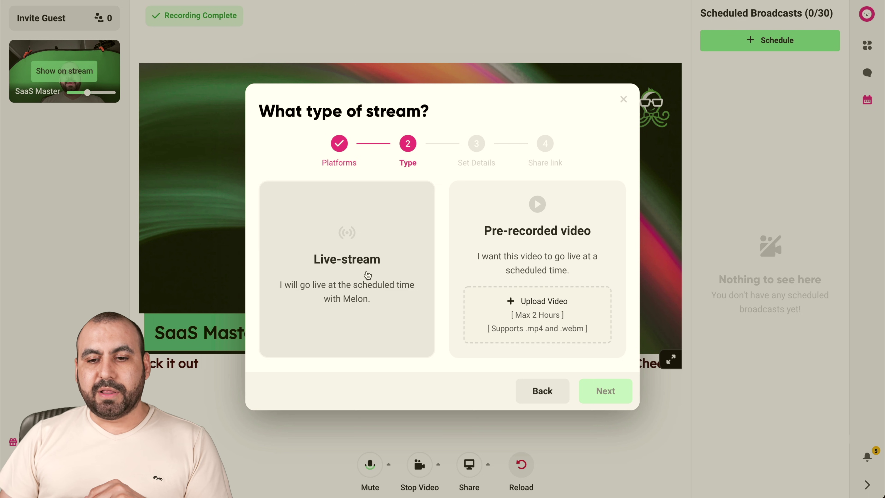
{"action": "left_click", "coordinate": [358, 248]}
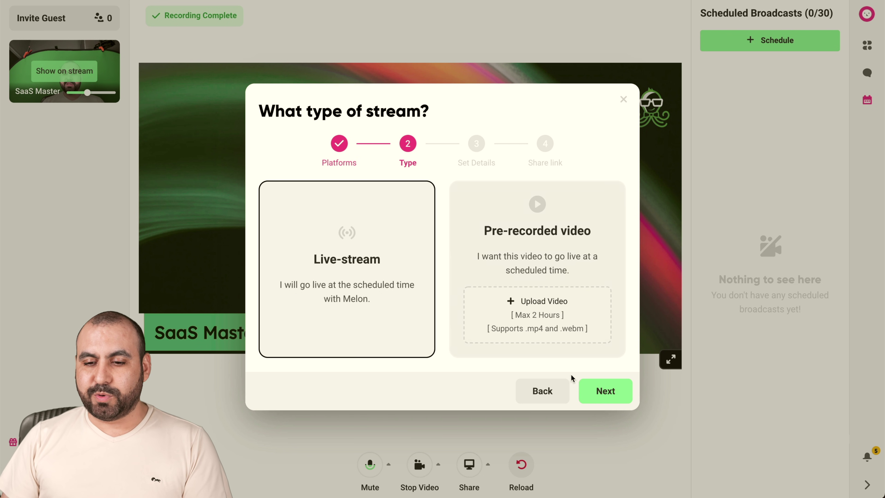
{"action": "left_click", "coordinate": [594, 388]}
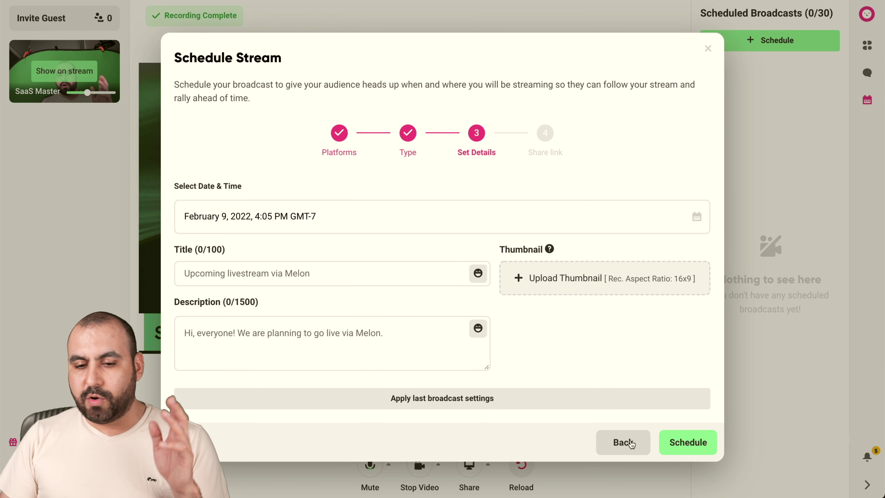
{"action": "left_click", "coordinate": [631, 443]}
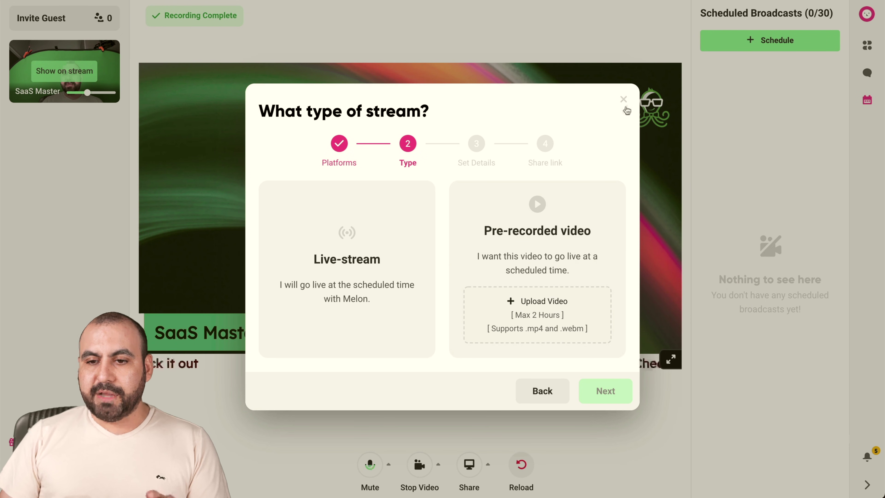
{"action": "left_click", "coordinate": [625, 108]}
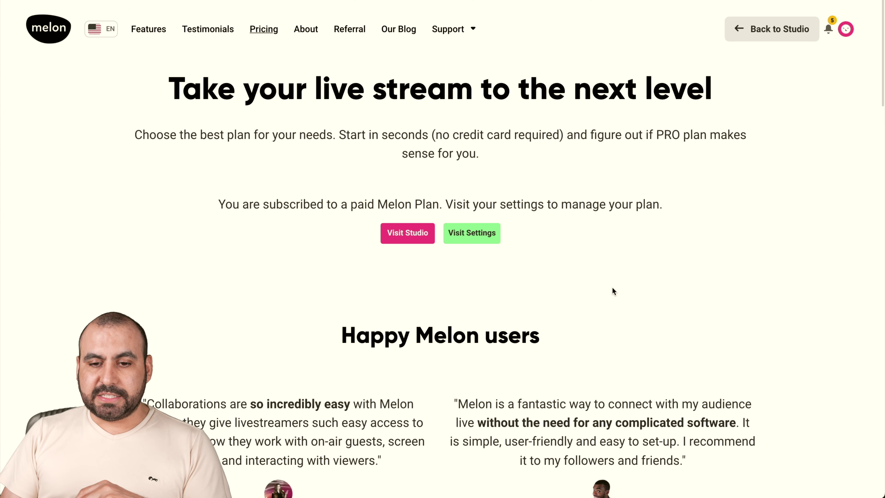
{"action": "scroll", "coordinate": [612, 287], "scroll_direction": "down", "scroll_amount": 5}
{"action": "scroll", "coordinate": [612, 313], "scroll_direction": "up", "scroll_amount": 5}
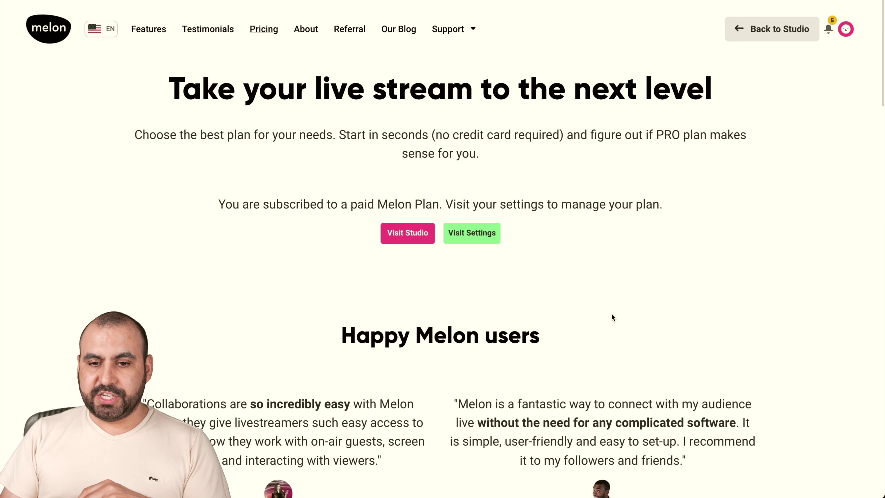